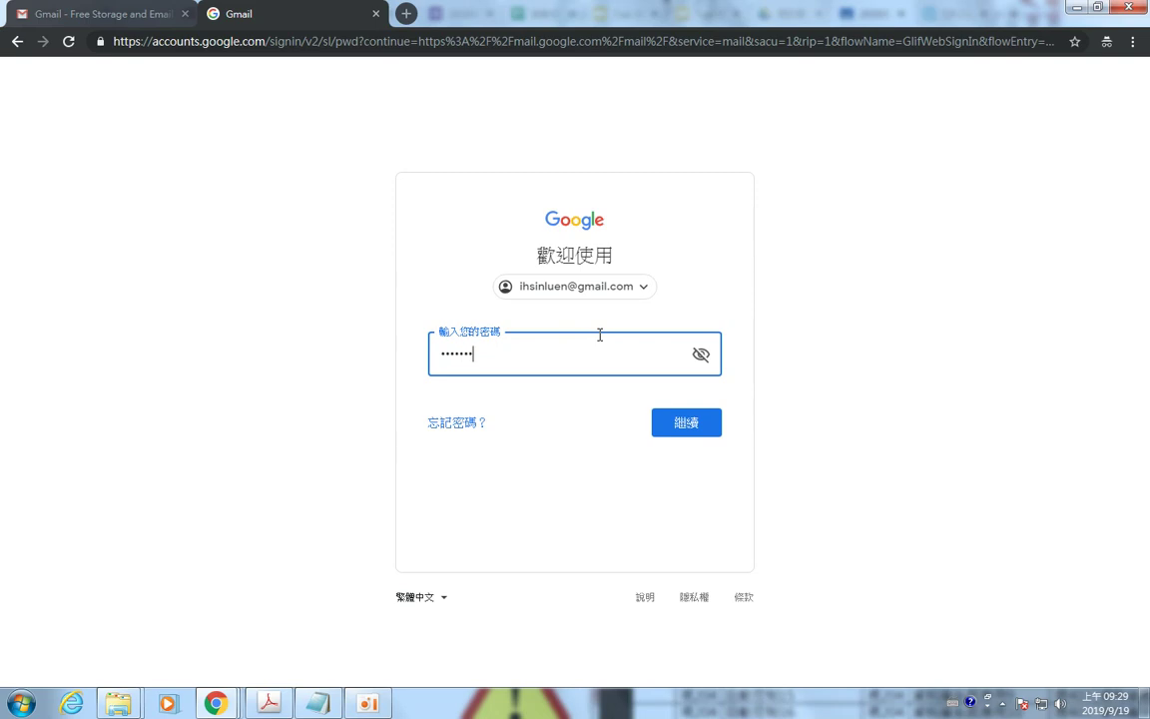
# Submit the account password to sign in to Gmail.
pyautogui.press('Return')
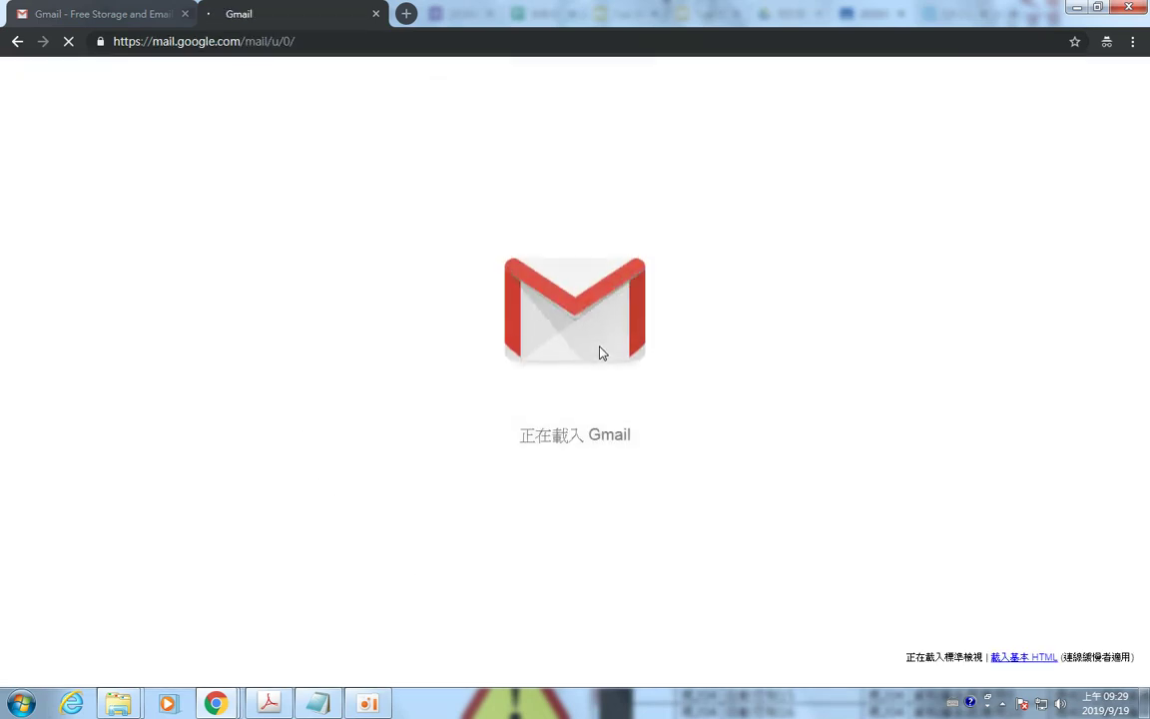
# Let the Gmail inbox load, then bring up the Classroom course page.
pyautogui.click(370, 704)
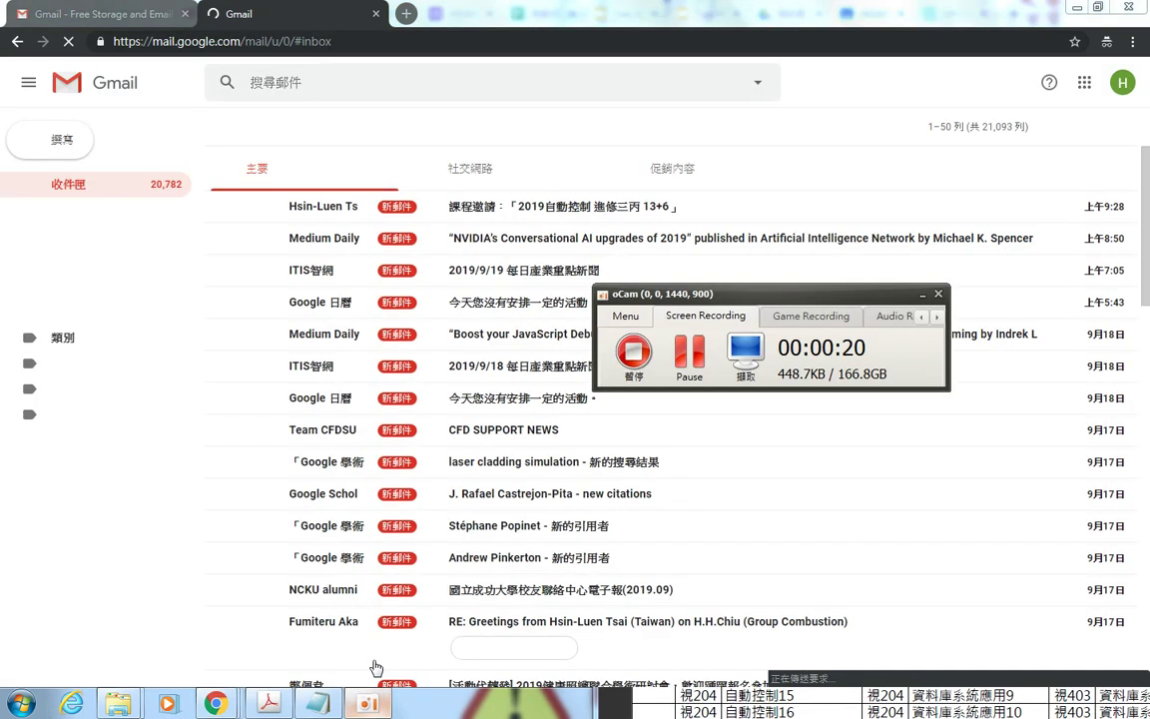
pyautogui.click(928, 78)
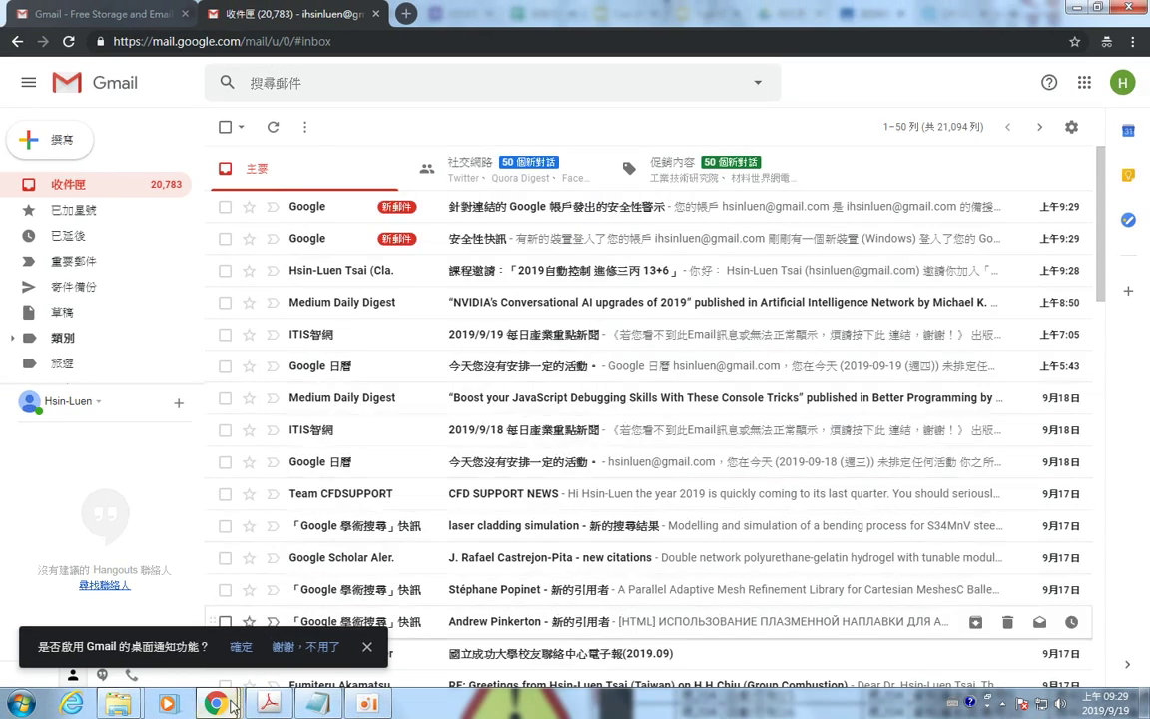
# View the course's People list showing the student as invited, then return to Gmail.
pyautogui.moveTo(215, 704)
pyautogui.moveTo(286, 629)
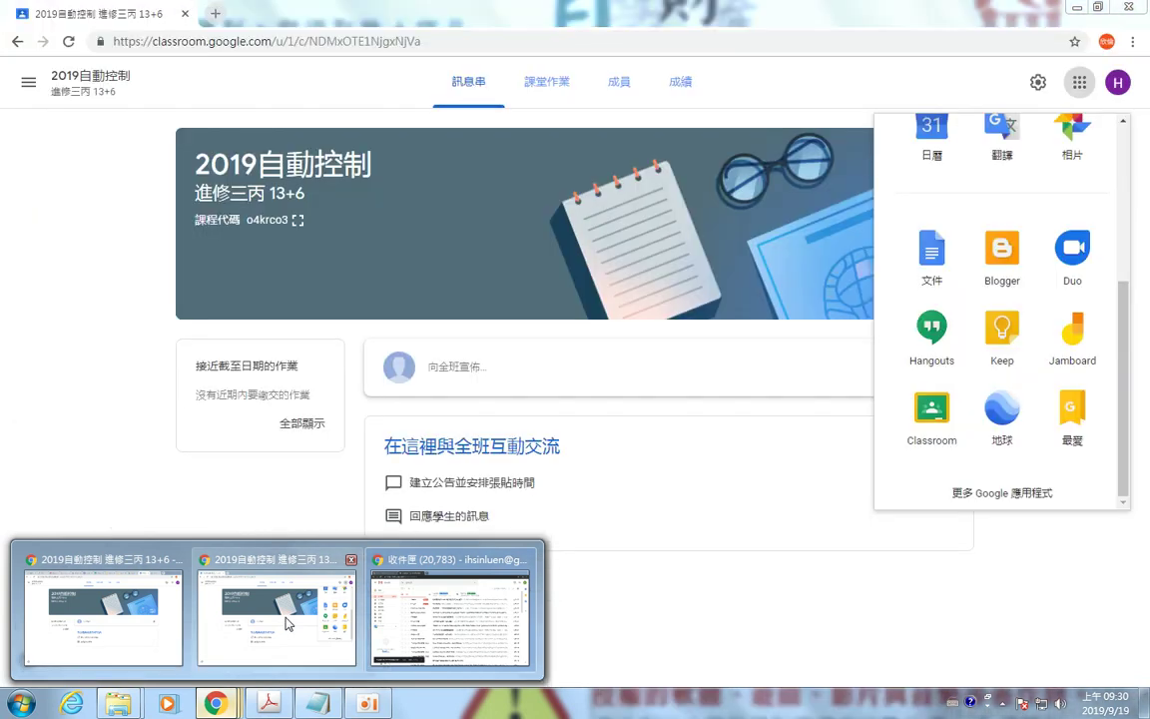
pyautogui.click(287, 624)
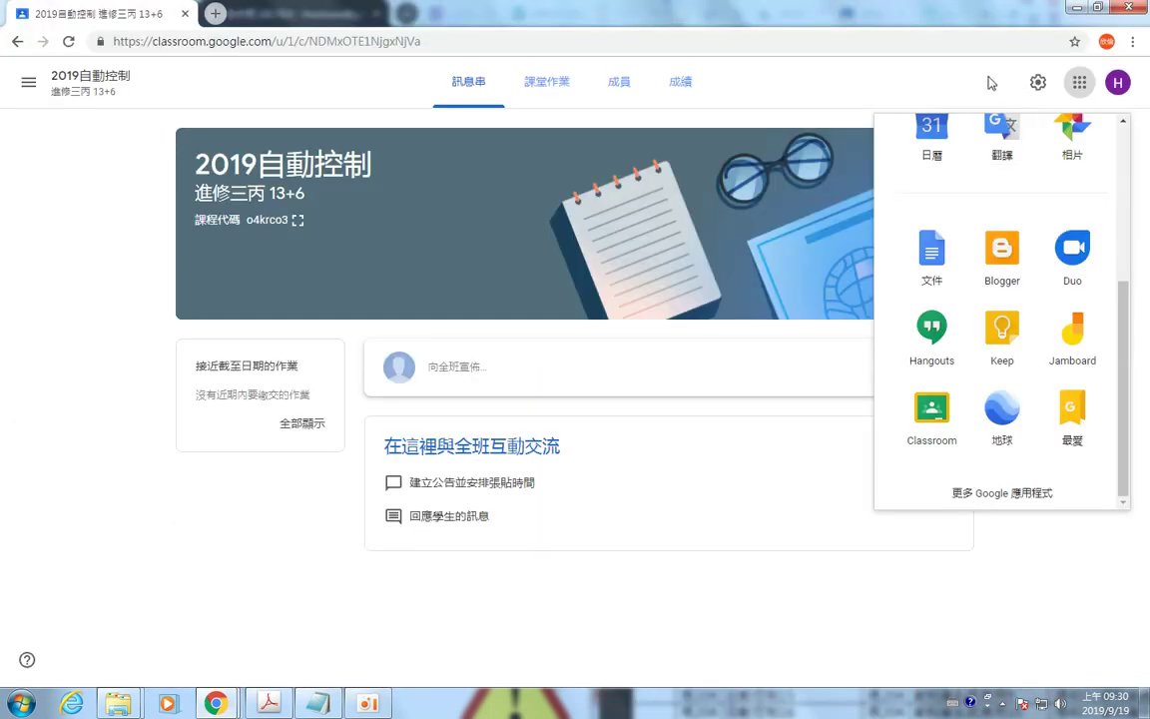
pyautogui.click(589, 659)
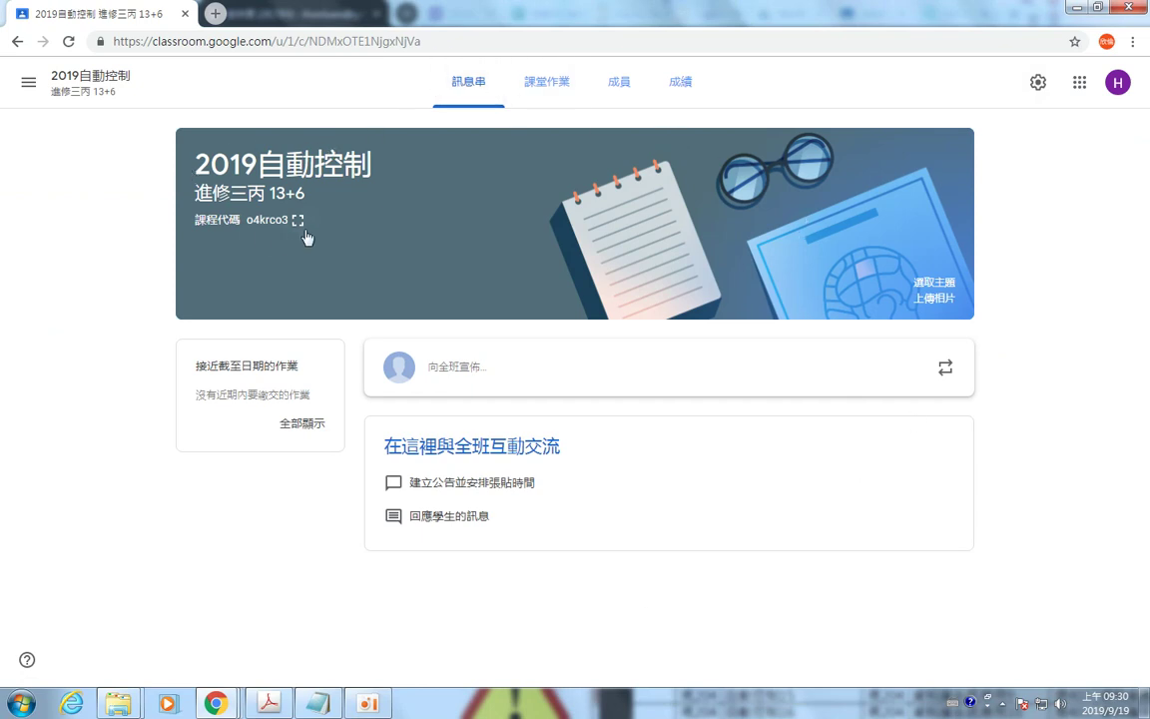
pyautogui.click(619, 86)
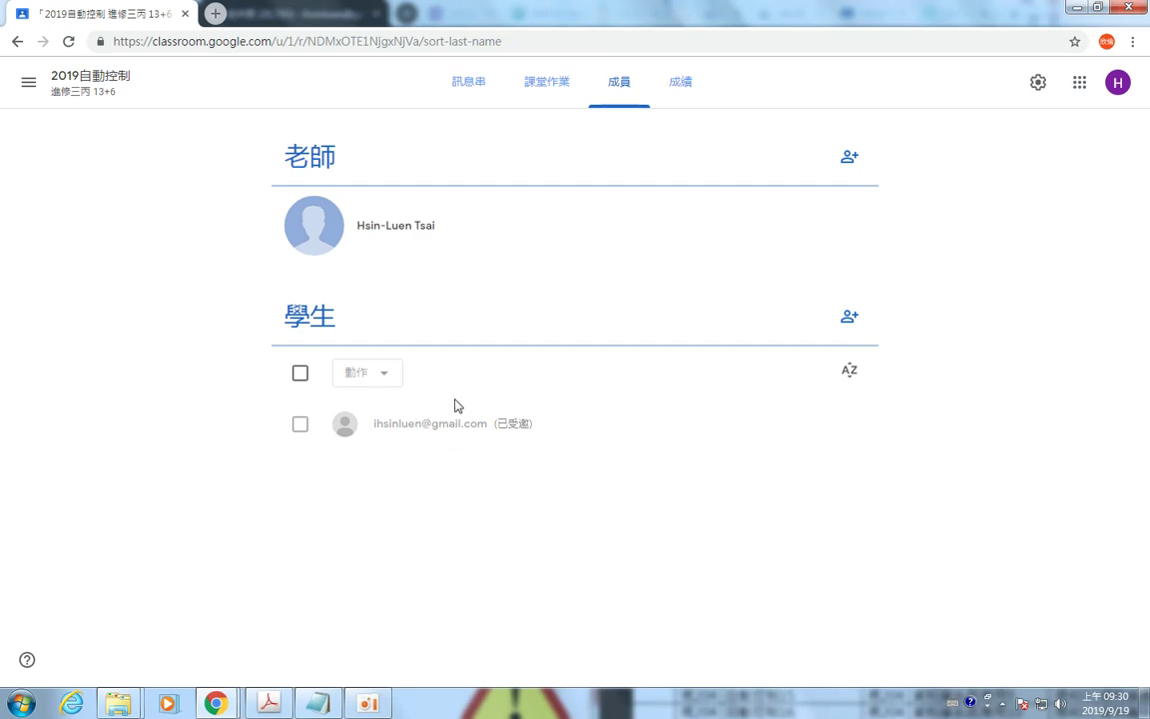
pyautogui.hotkey('alt', 'Tab')
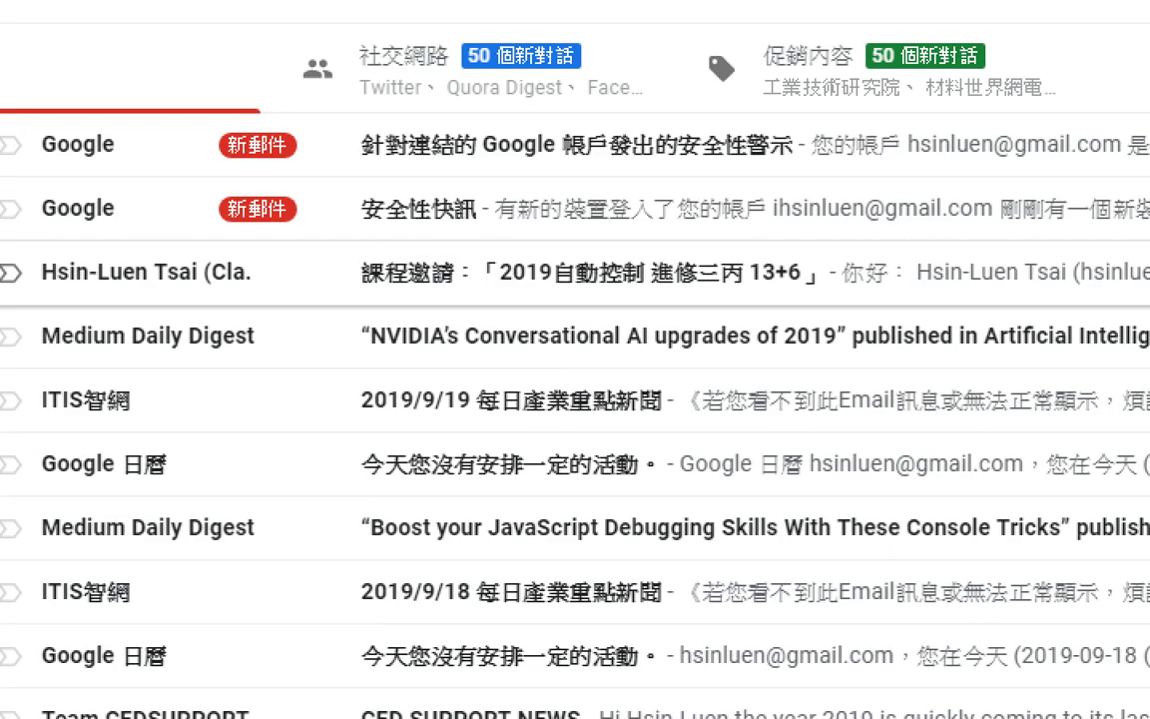
# Open the 課程邀請 invitation email and accept it with its 加入 button.
pyautogui.moveTo(332, 236)
pyautogui.mouseDown()
pyautogui.moveTo(733, 308)
pyautogui.moveTo(864, 314)
pyautogui.mouseUp()
pyautogui.moveTo(942, 270)
pyautogui.mouseDown()
pyautogui.moveTo(946, 292)
pyautogui.moveTo(1004, 229)
pyautogui.mouseUp()
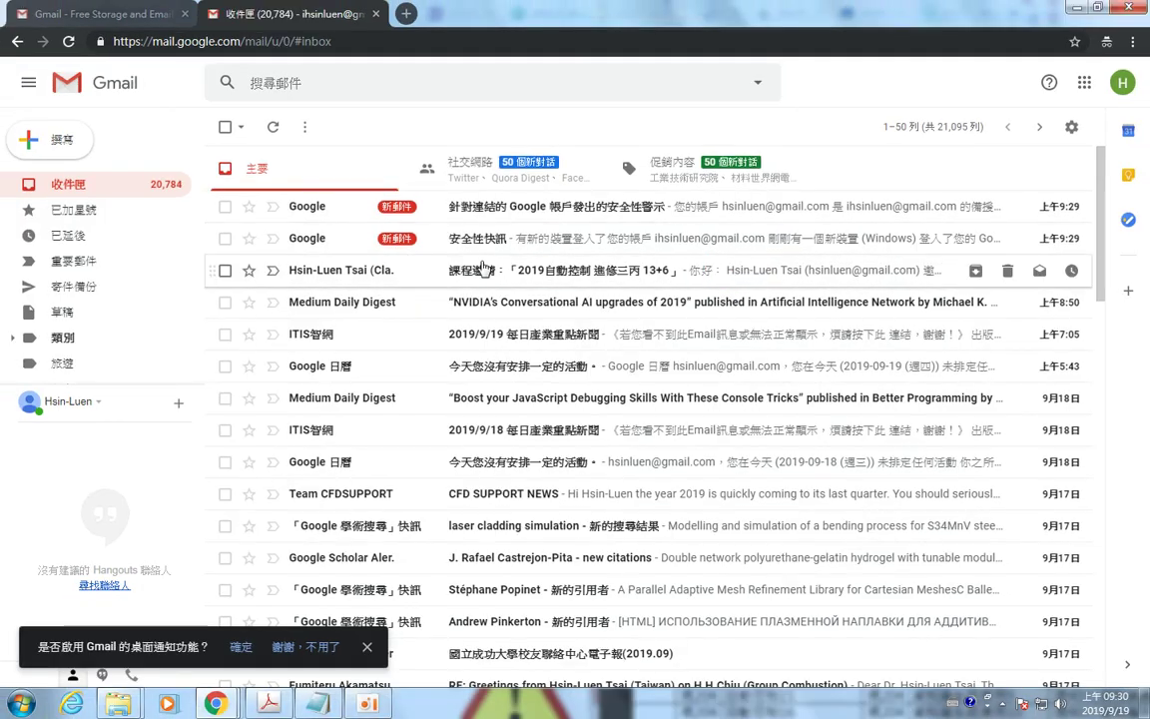
pyautogui.click(484, 271)
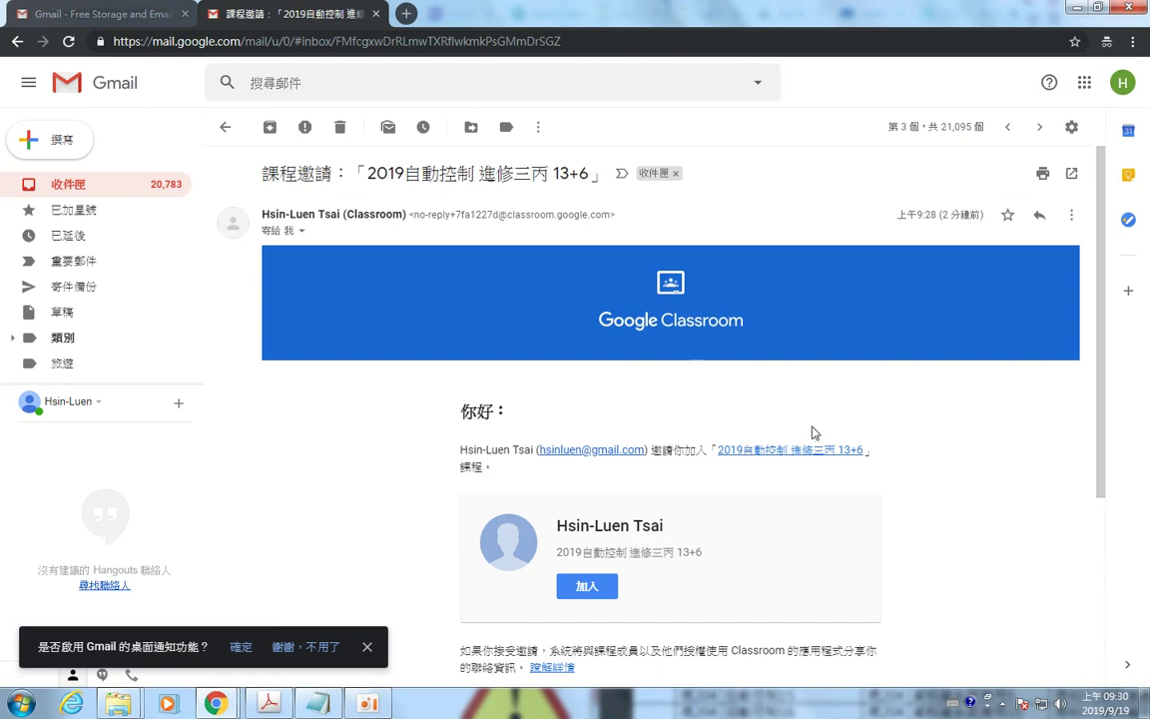
pyautogui.scroll(-3, 884, 432)
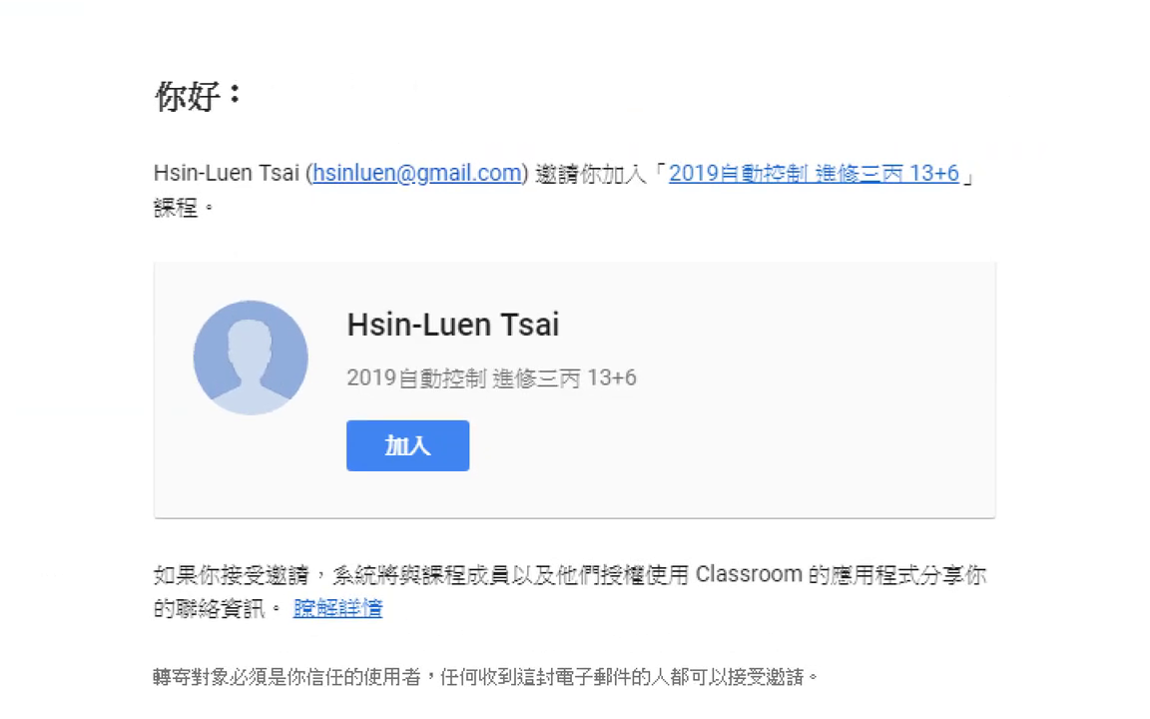
pyautogui.moveTo(328, 388)
pyautogui.mouseDown()
pyautogui.moveTo(280, 410)
pyautogui.moveTo(300, 469)
pyautogui.moveTo(390, 384)
pyautogui.moveTo(318, 383)
pyautogui.mouseUp()
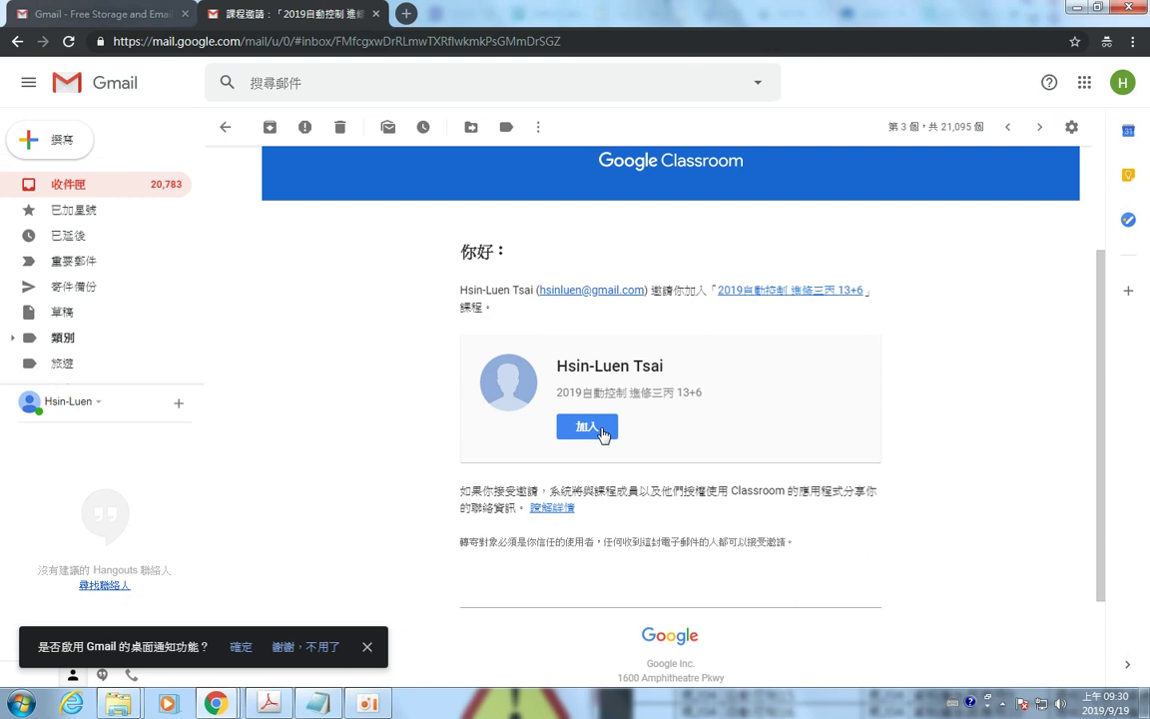
pyautogui.click(603, 431)
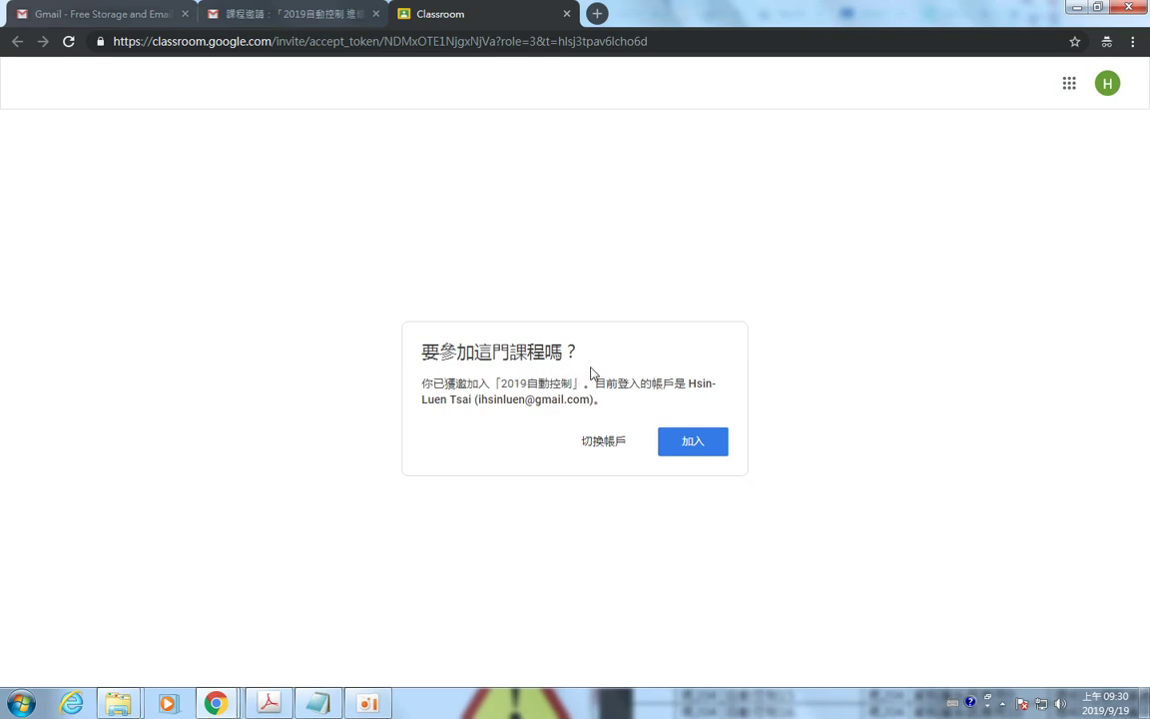
# Confirm joining 2019自動控制 with 加入 and continue with the signed-in account.
pyautogui.click(699, 449)
pyautogui.moveTo(596, 399); pyautogui.dragTo(483, 401)
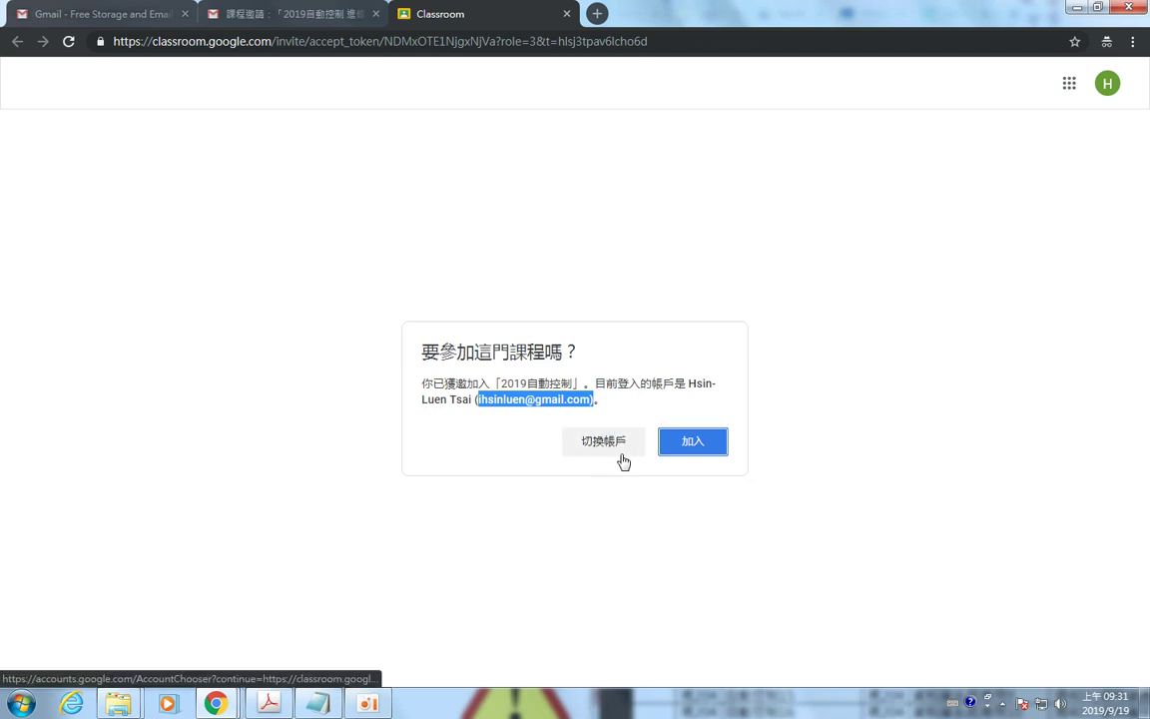
pyautogui.click(696, 454)
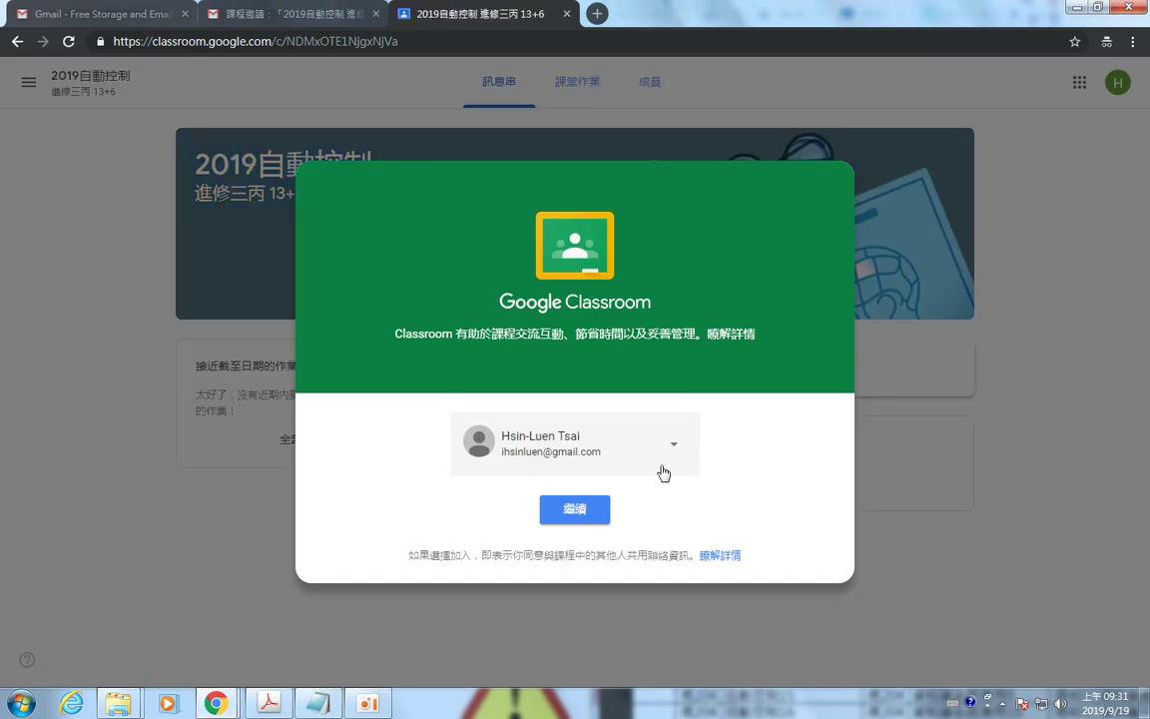
pyautogui.click(575, 511)
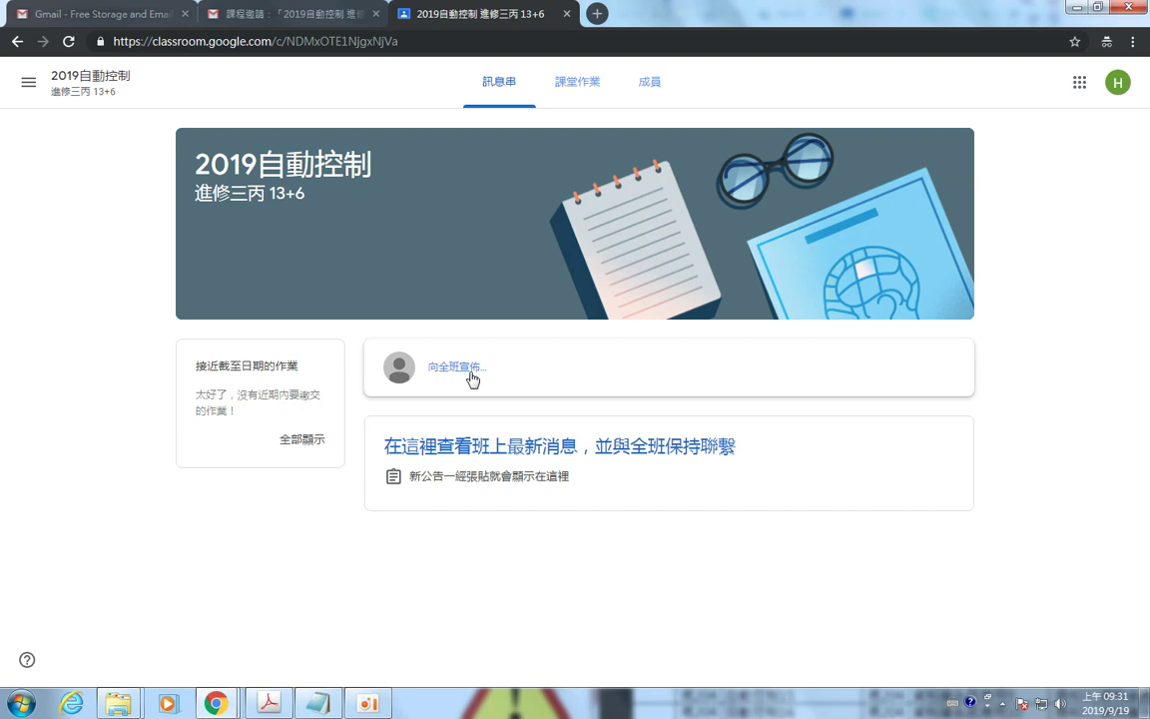
# Post a 9/19 請假 leave announcement, signed with the student's surname, to the class stream.
pyautogui.click(471, 375)
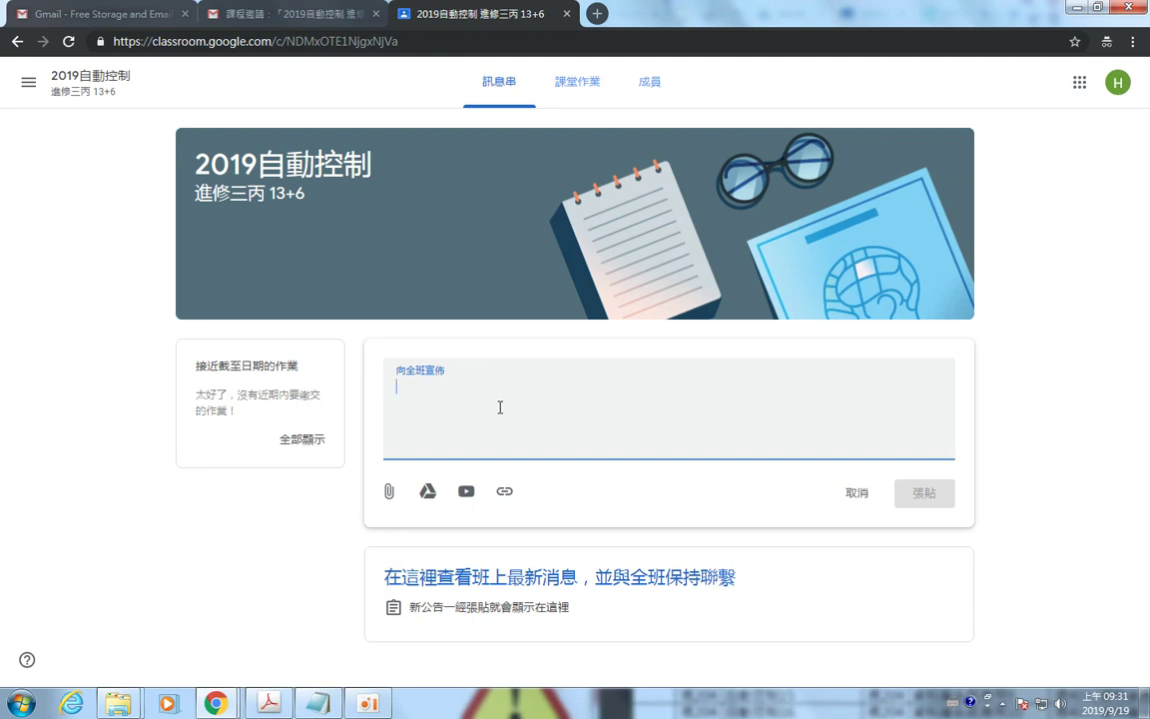
pyautogui.hotkey('ctrl', 'shift')
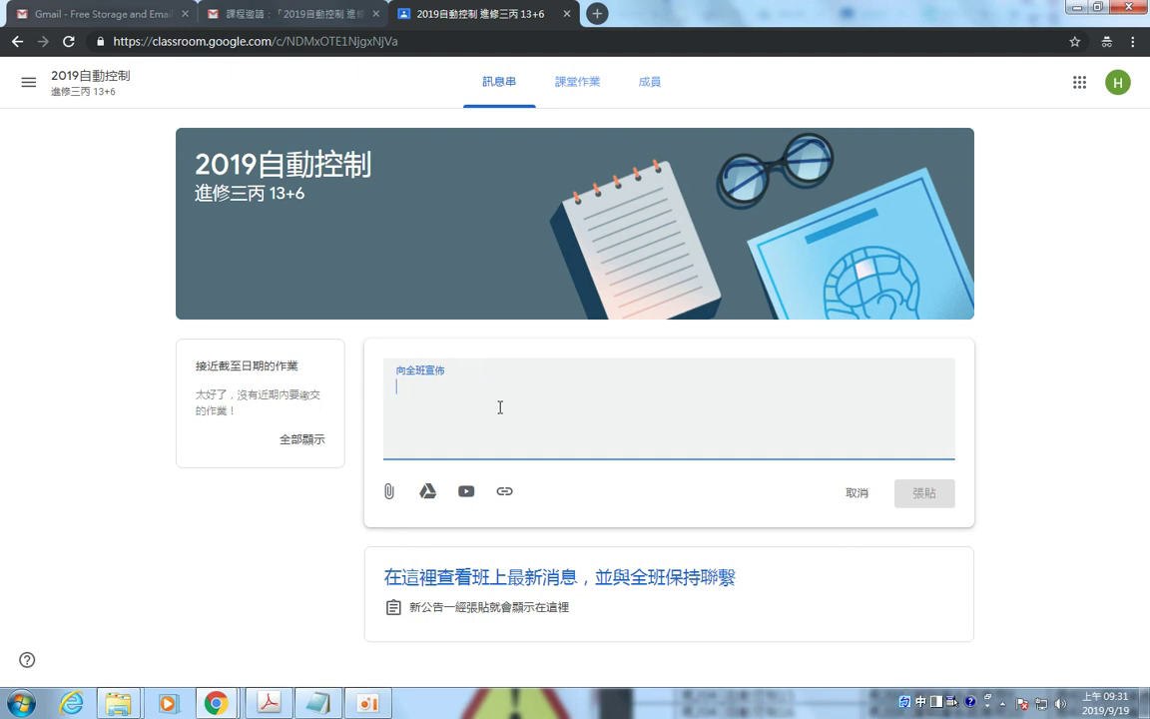
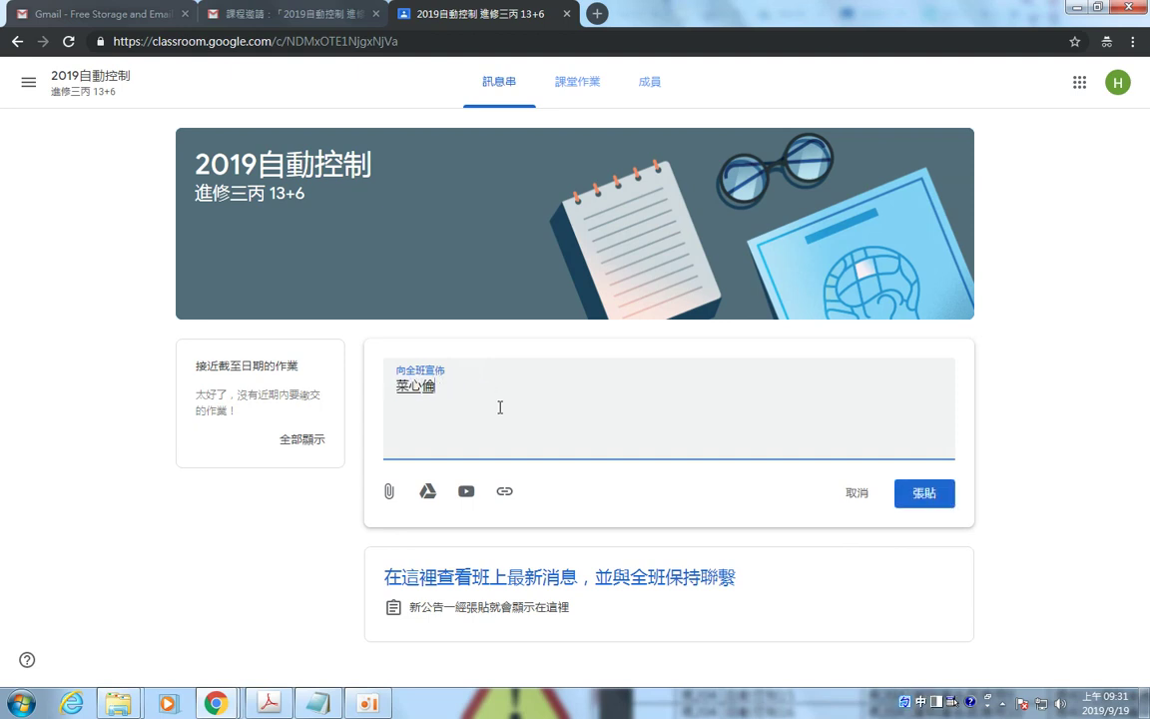
pyautogui.write('蔡')
pyautogui.write('XX 9/19 請假')
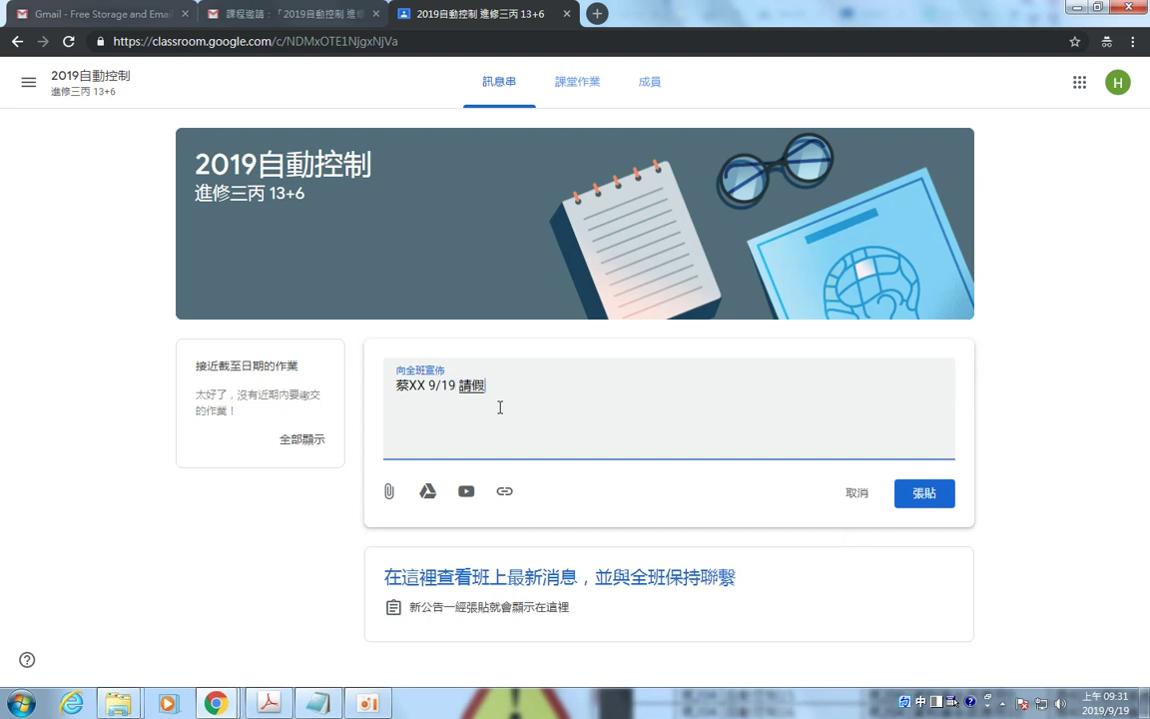
pyautogui.click(925, 496)
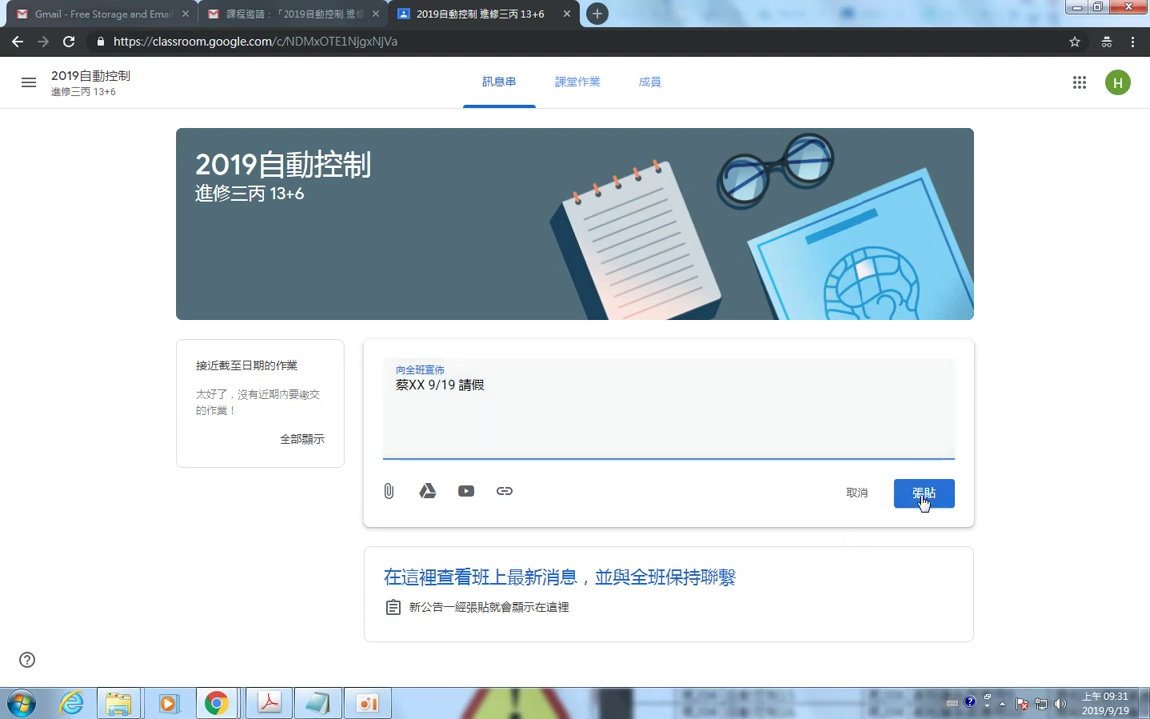
pyautogui.click(922, 496)
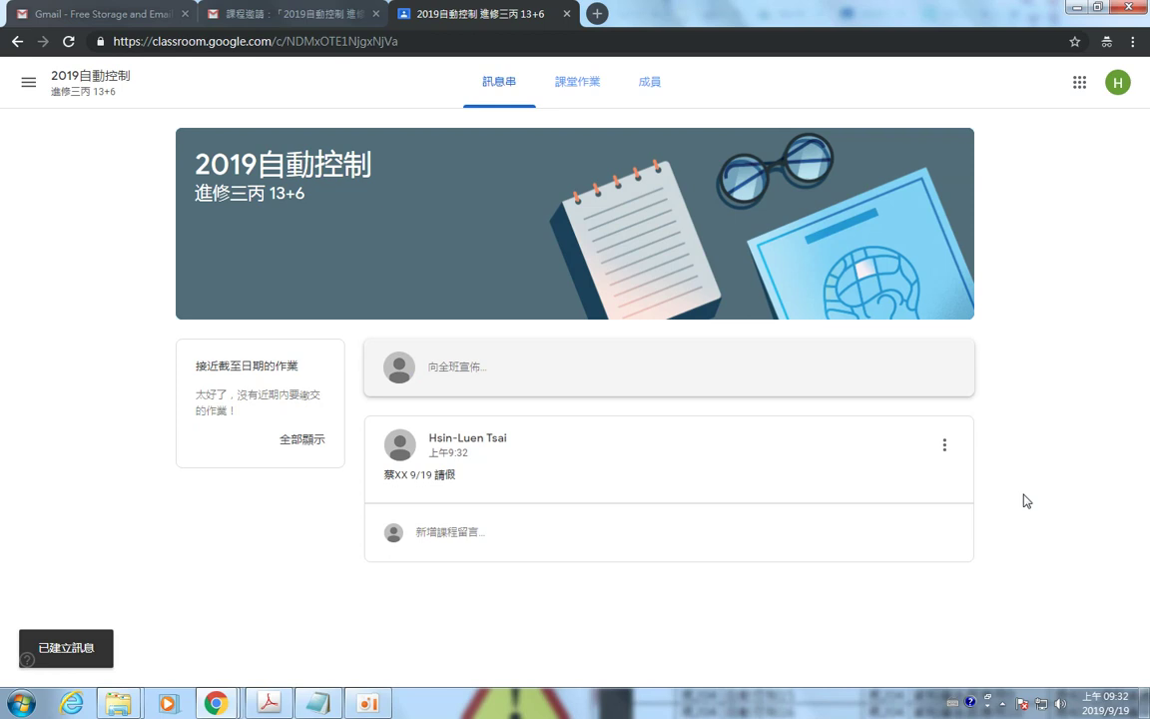
pyautogui.hotkey('alt', 'Tab')
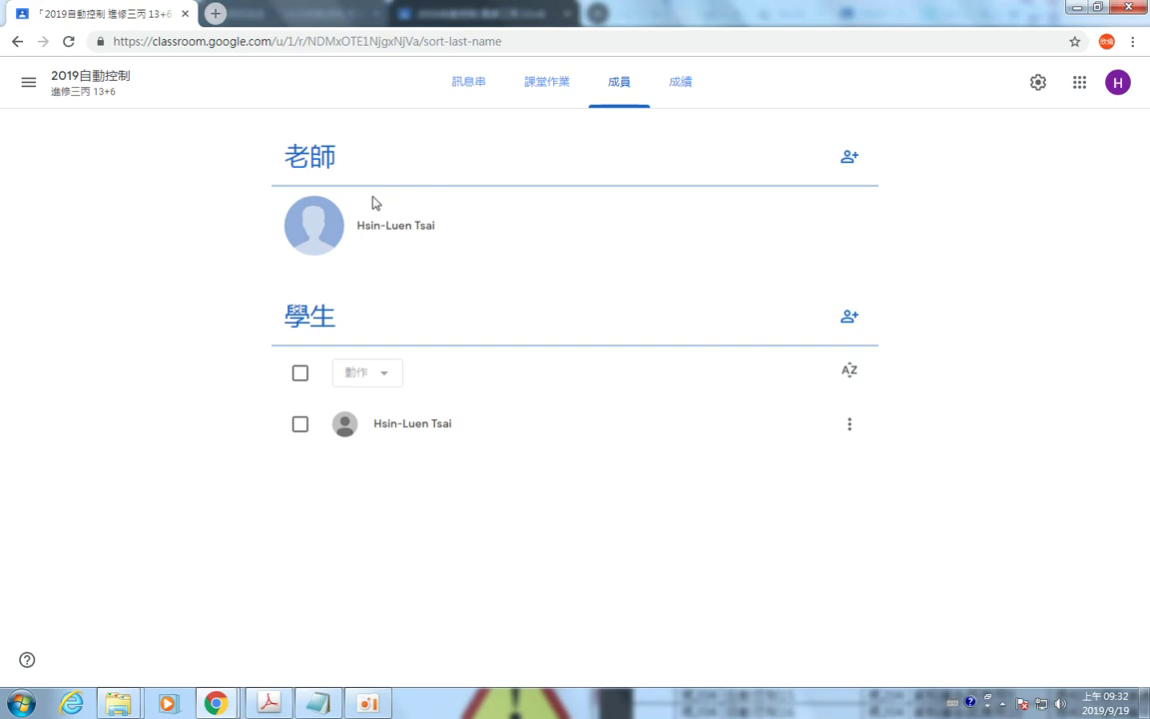
# Start a new assignment from the class's Classwork page.
pyautogui.click(115, 90)
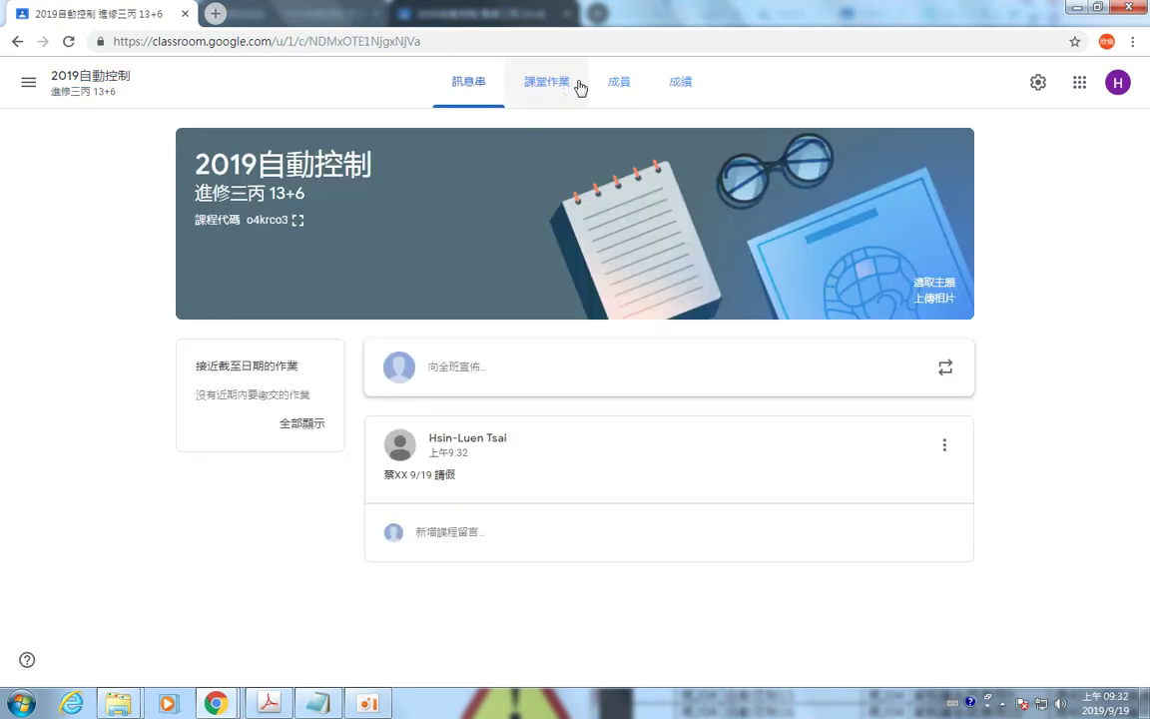
pyautogui.click(557, 89)
pyautogui.click(325, 140)
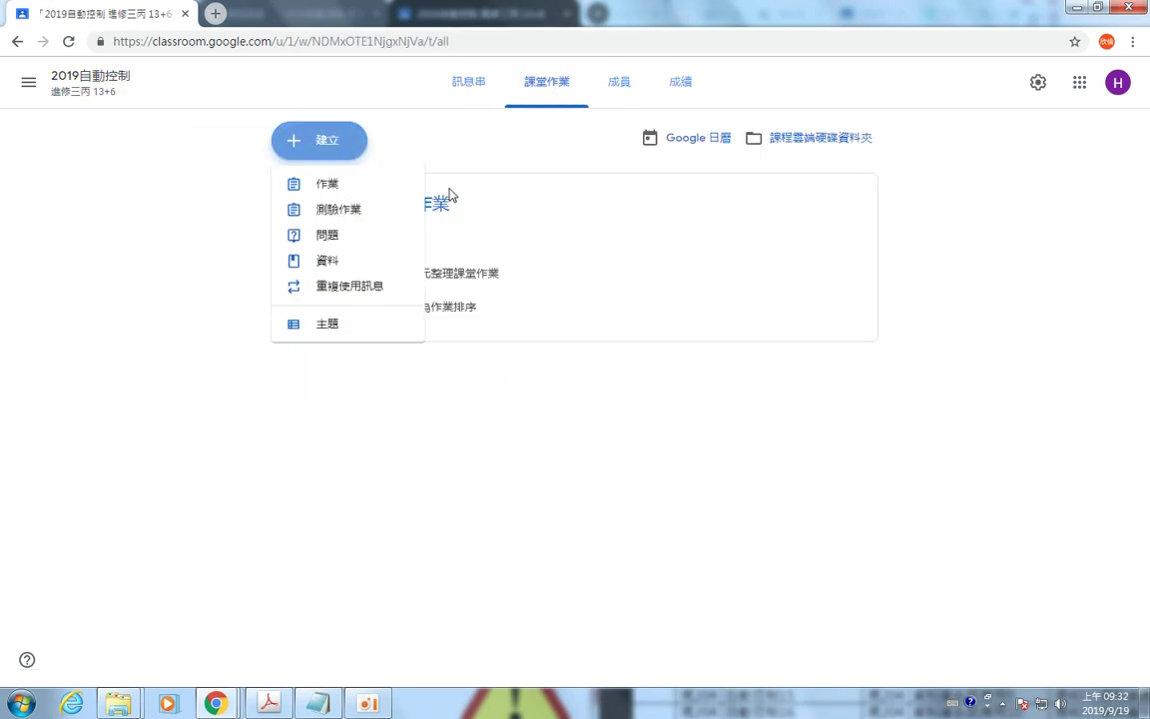
pyautogui.click(357, 187)
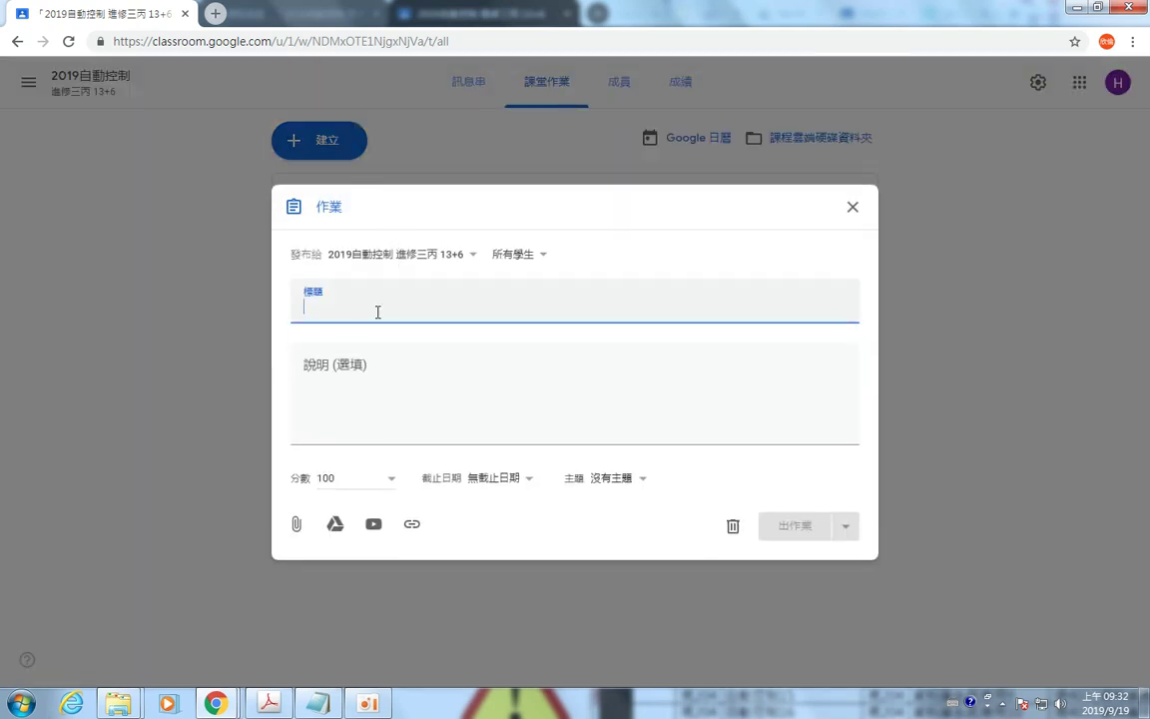
# Title the assignment 'Homework 01 找自動控制相關的介紹影片'.
pyautogui.write('Hom')
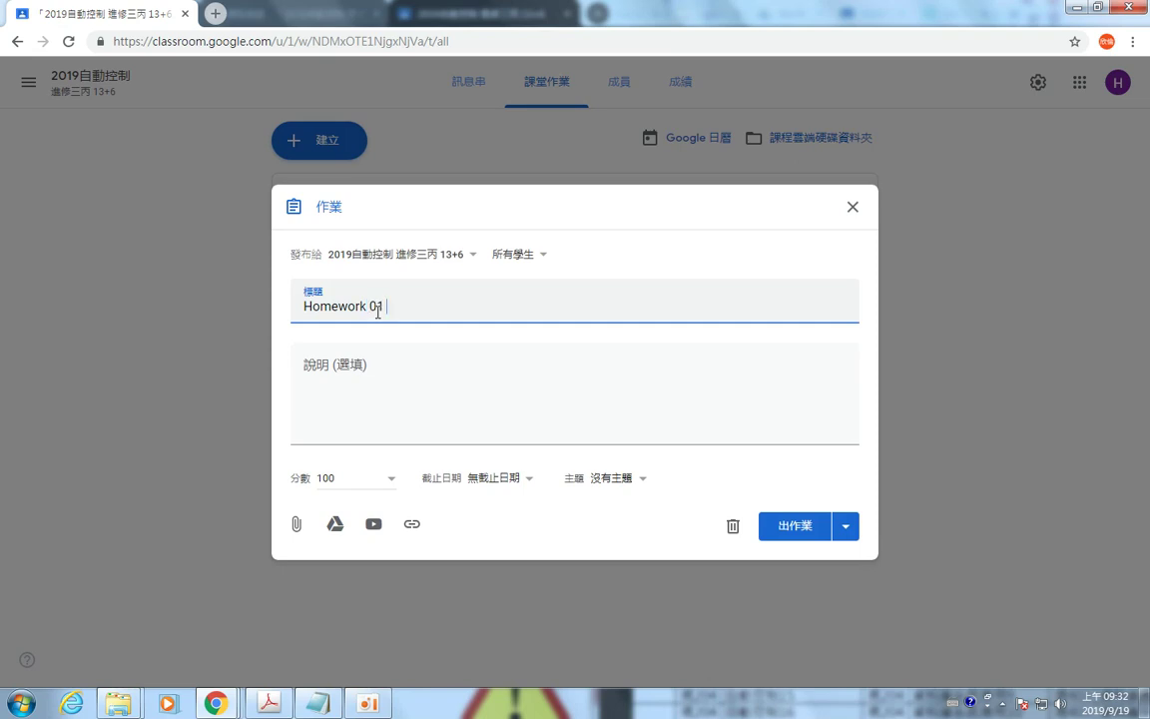
pyautogui.write('ework 01')
pyautogui.hotkey('ctrl', 'space')
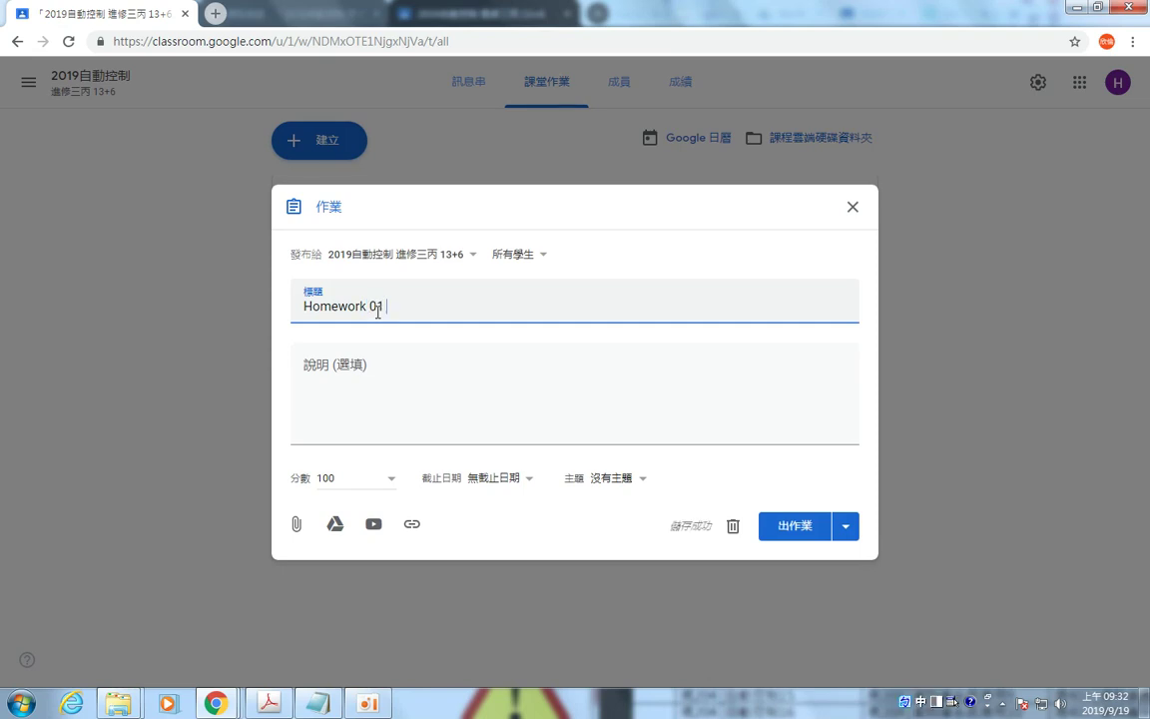
pyautogui.write('照')
pyautogui.write('找')
pyautogui.write('自動')
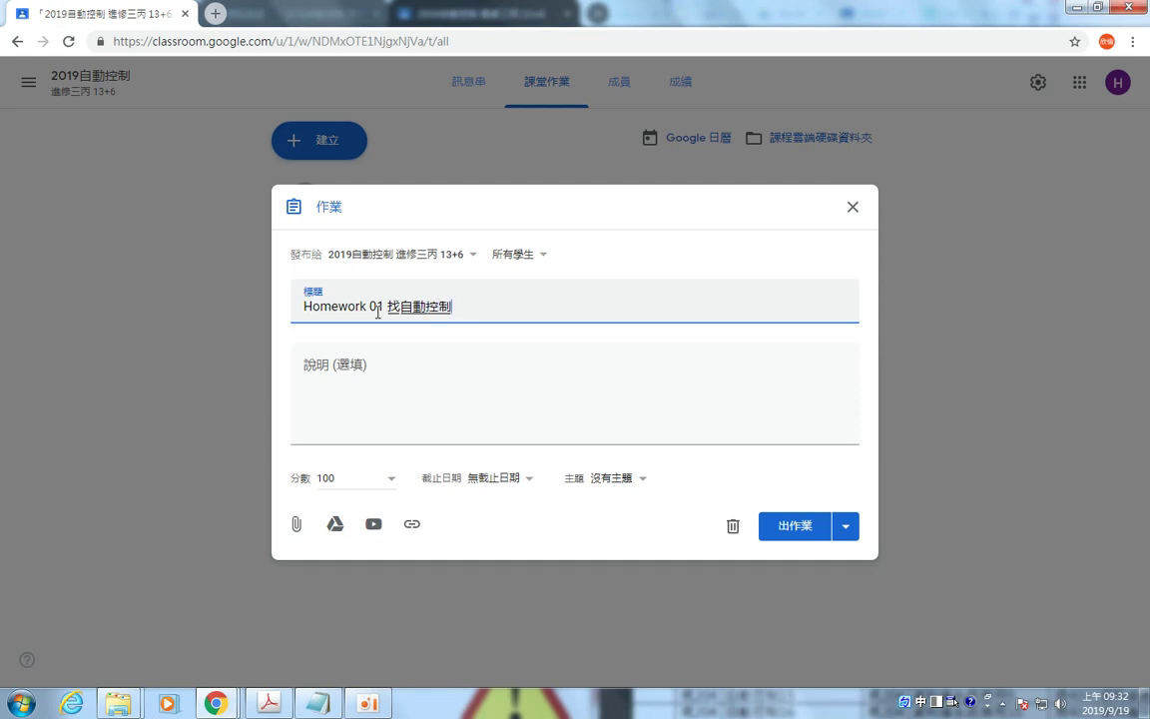
pyautogui.write('控制')
pyautogui.write('相關')
pyautogui.write('的')
pyautogui.write('影片')
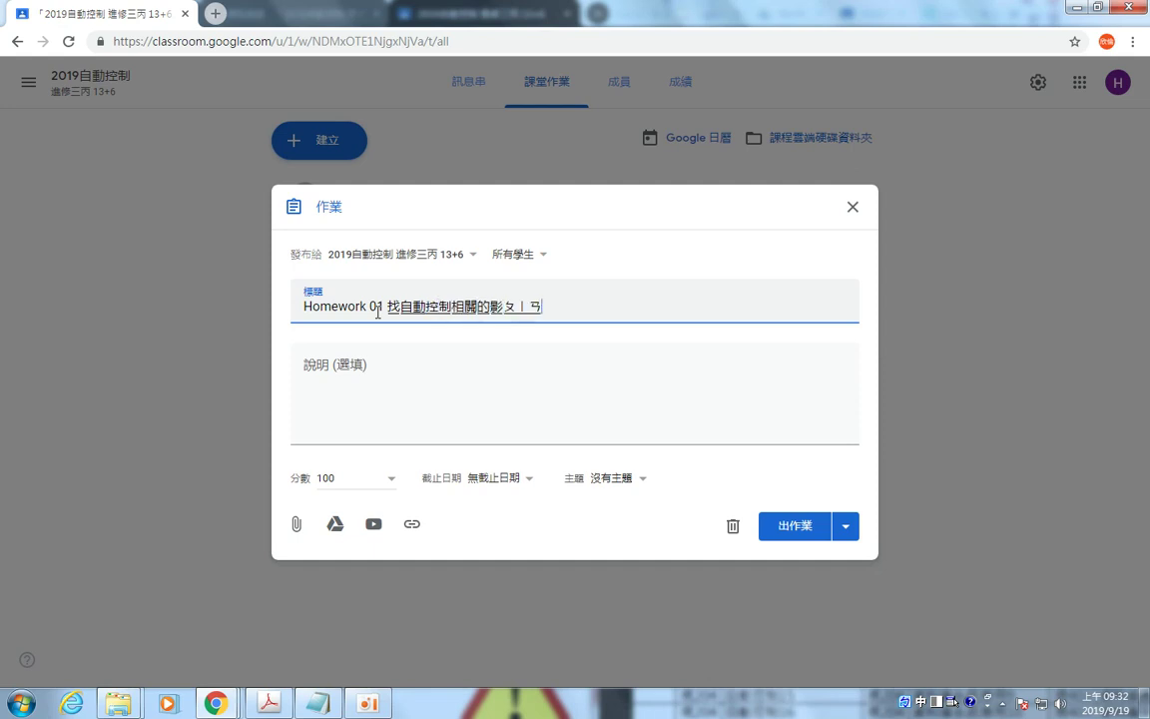
pyautogui.press('Return')
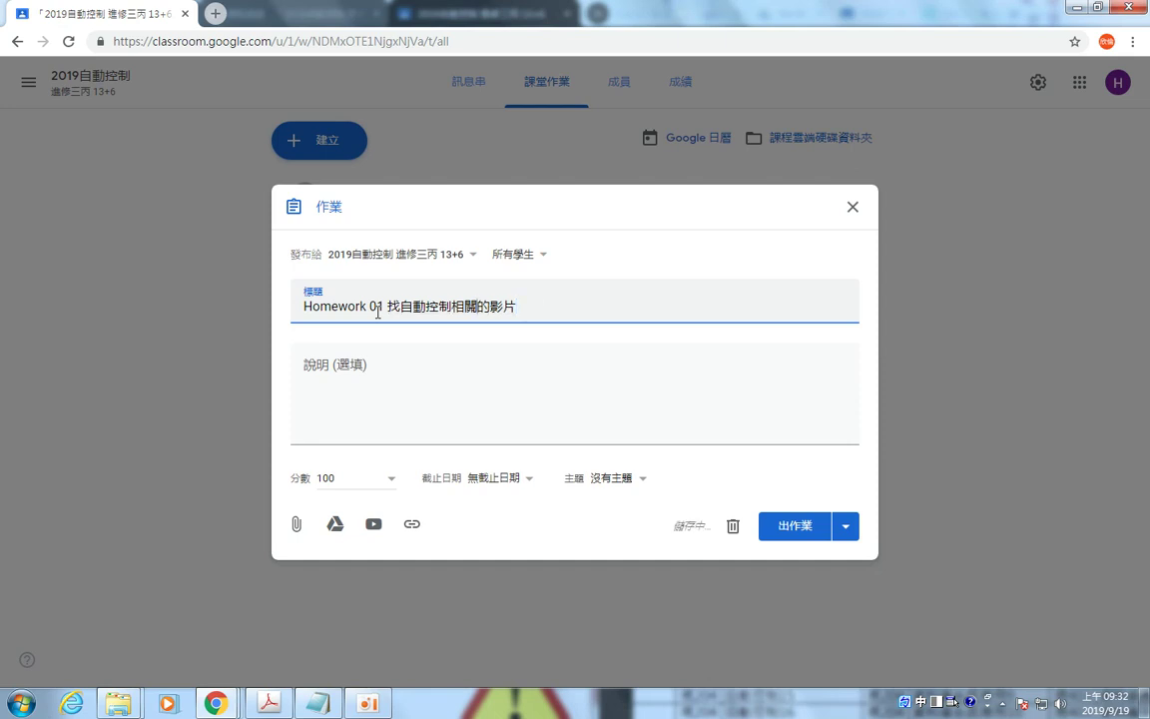
pyautogui.press('Left')
pyautogui.press('Left')
pyautogui.write('屆ㄙ')
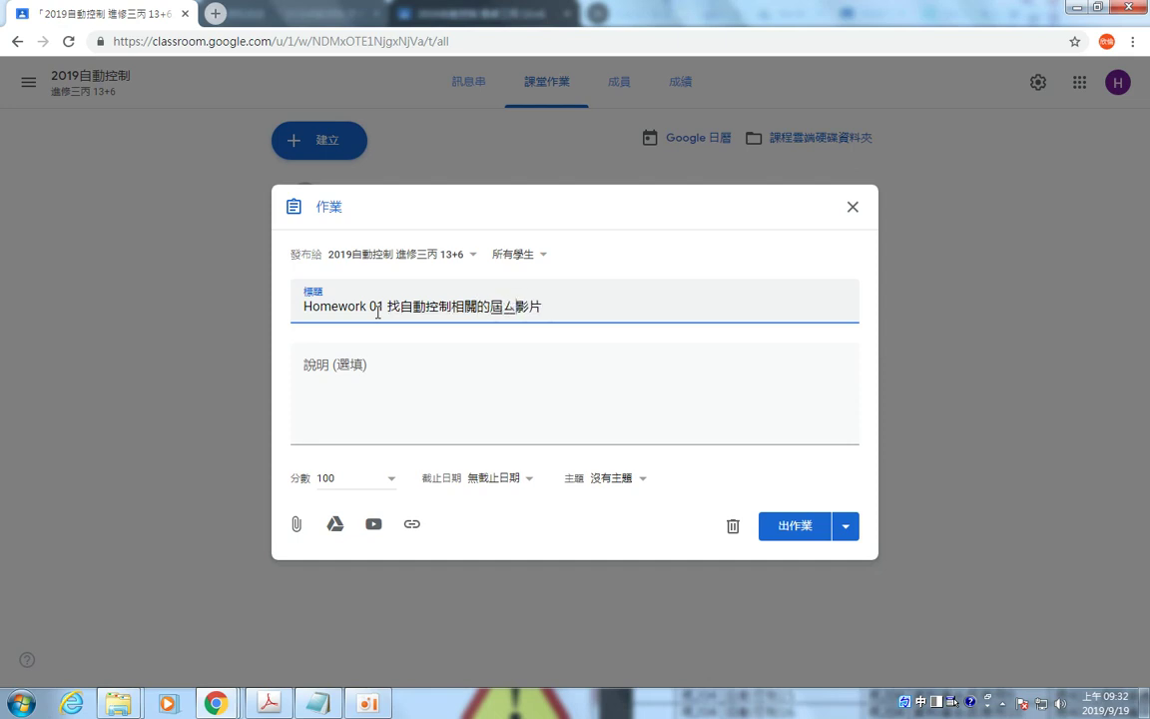
pyautogui.write('紹姓')
pyautogui.press('BackSpace')
pyautogui.write('姓')
pyautogui.press('Down')
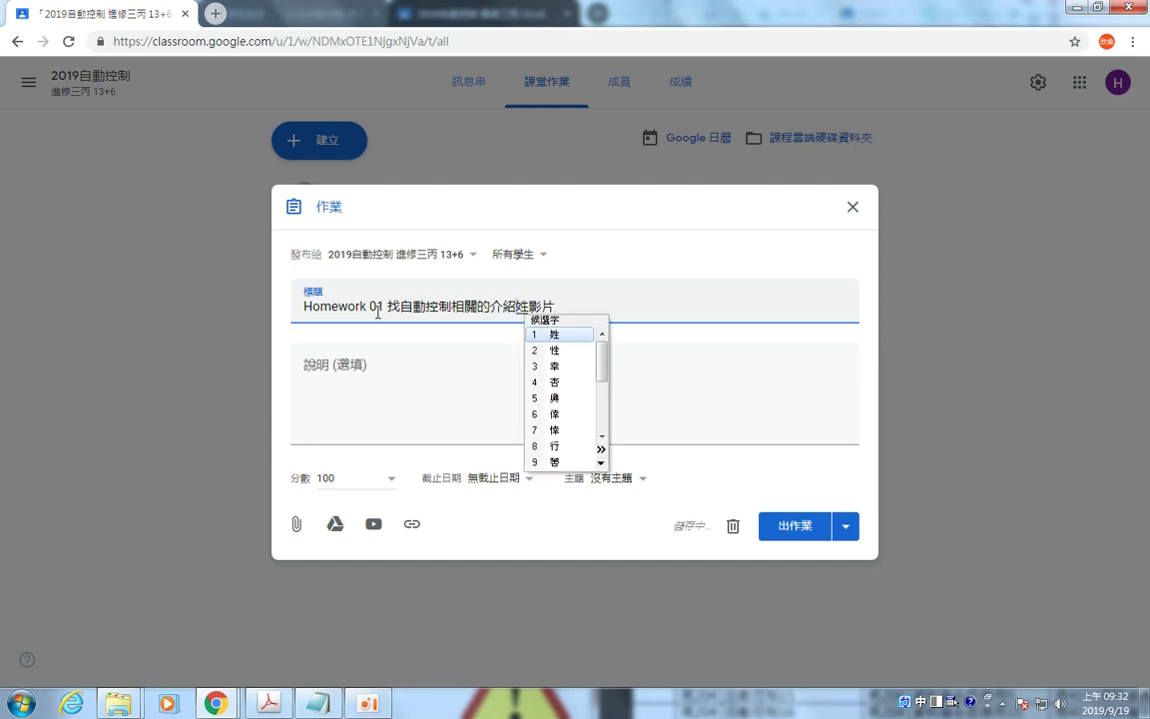
pyautogui.press('Down')
pyautogui.press('Return')
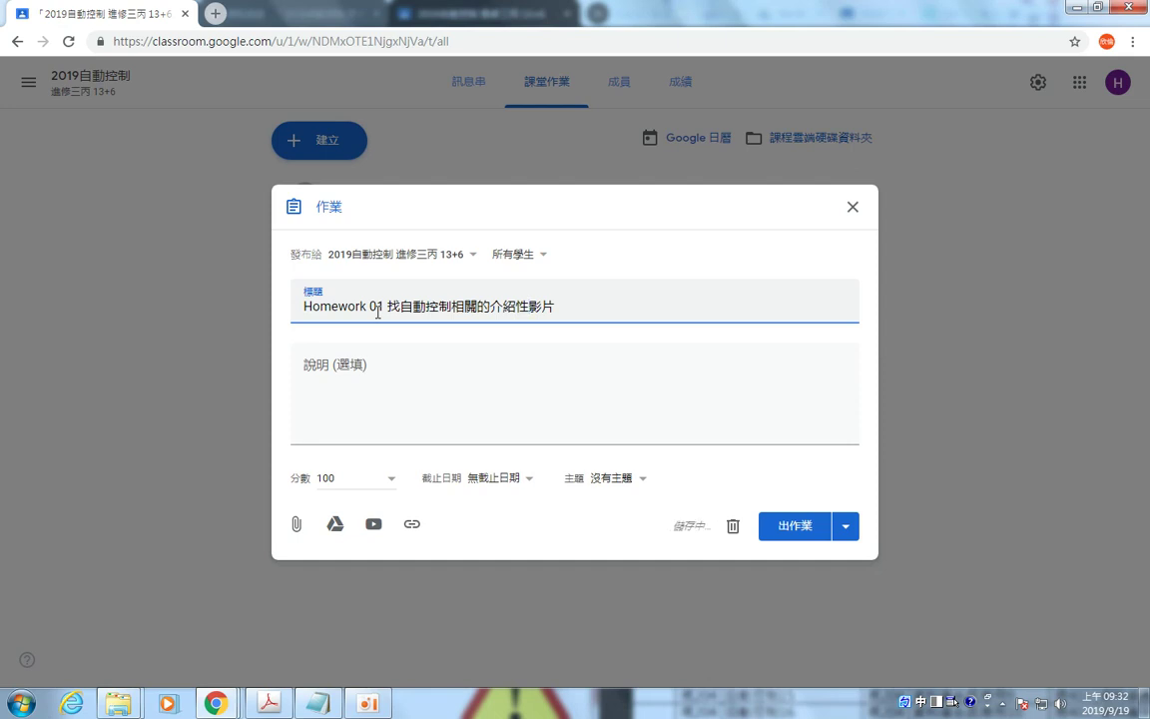
pyautogui.press('BackSpace')
# Add description 請找最新科技, set the due date to 26 September 2019, and post it.
pyautogui.click(400, 373)
pyautogui.write('請')
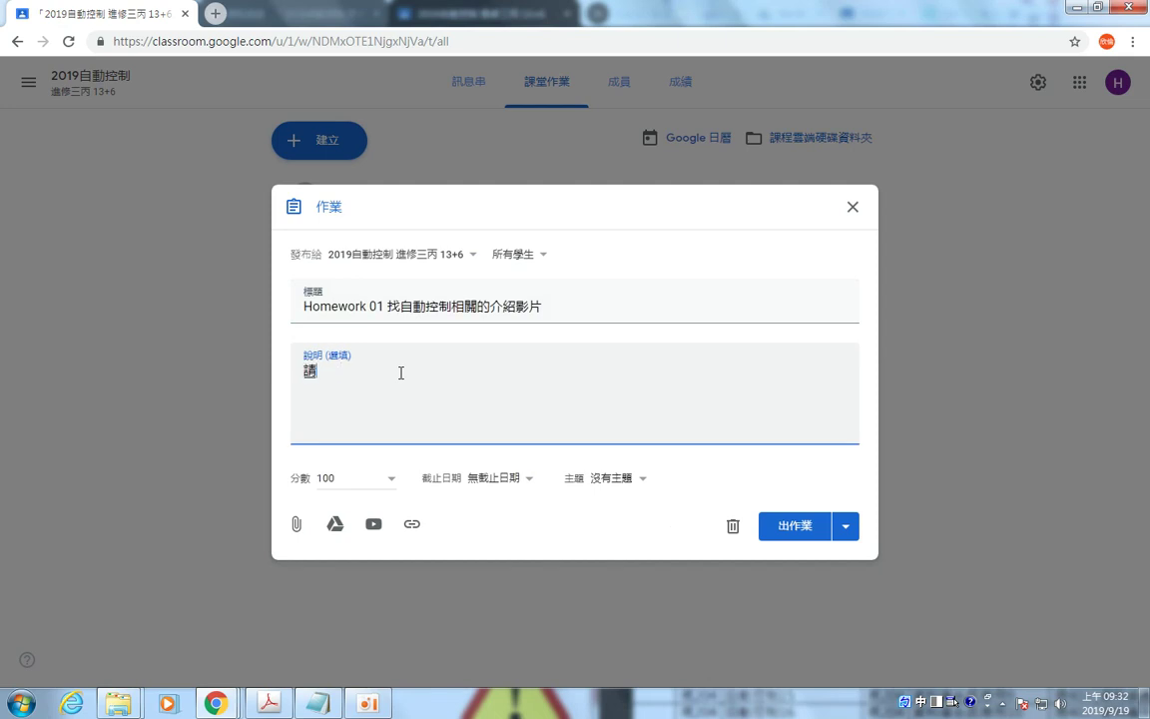
pyautogui.write('ㄓㄠ最新科技')
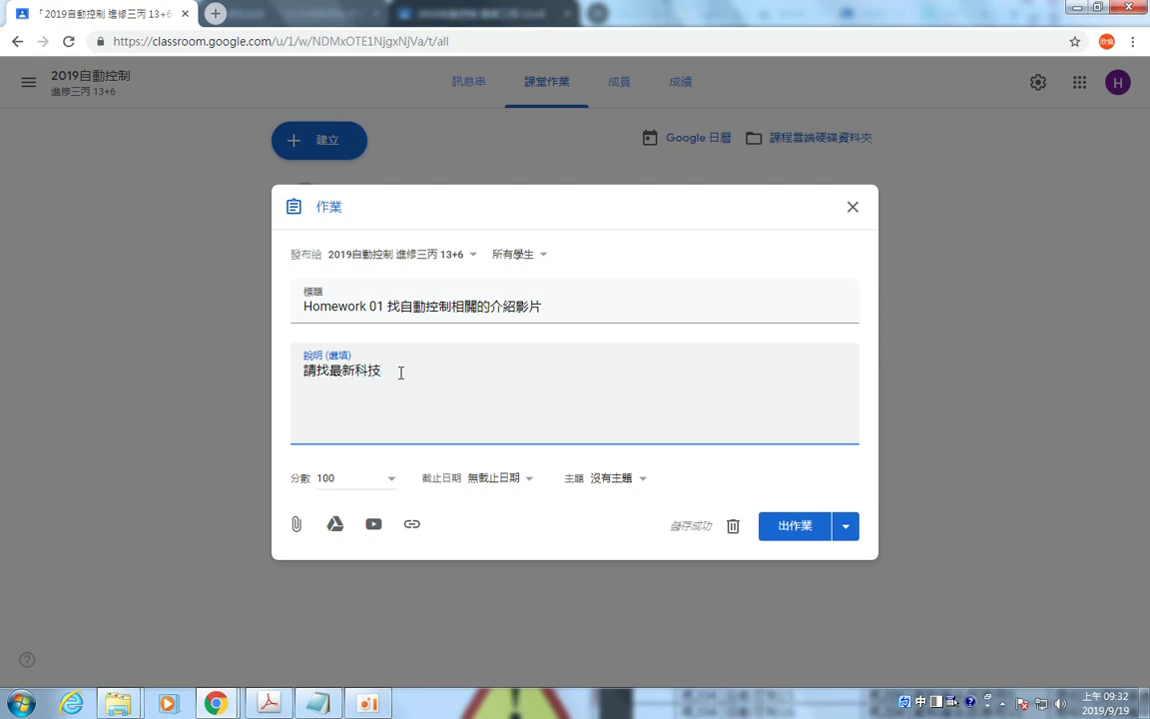
pyautogui.click(526, 478)
pyautogui.click(529, 535)
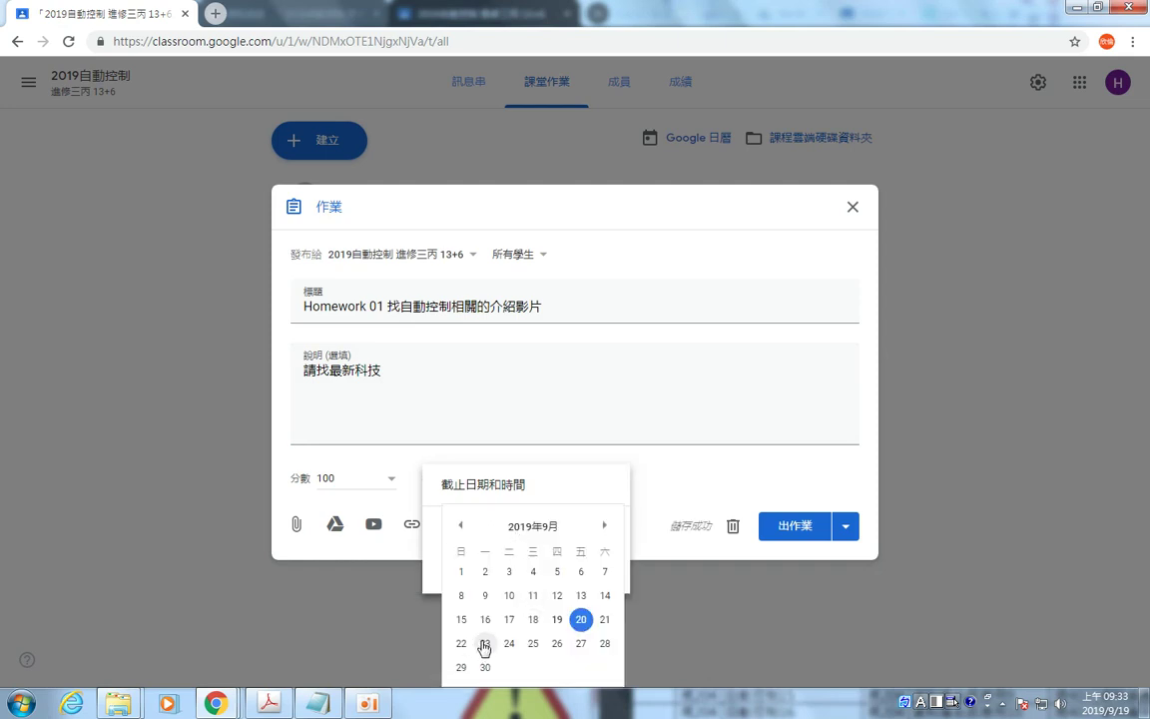
pyautogui.click(557, 645)
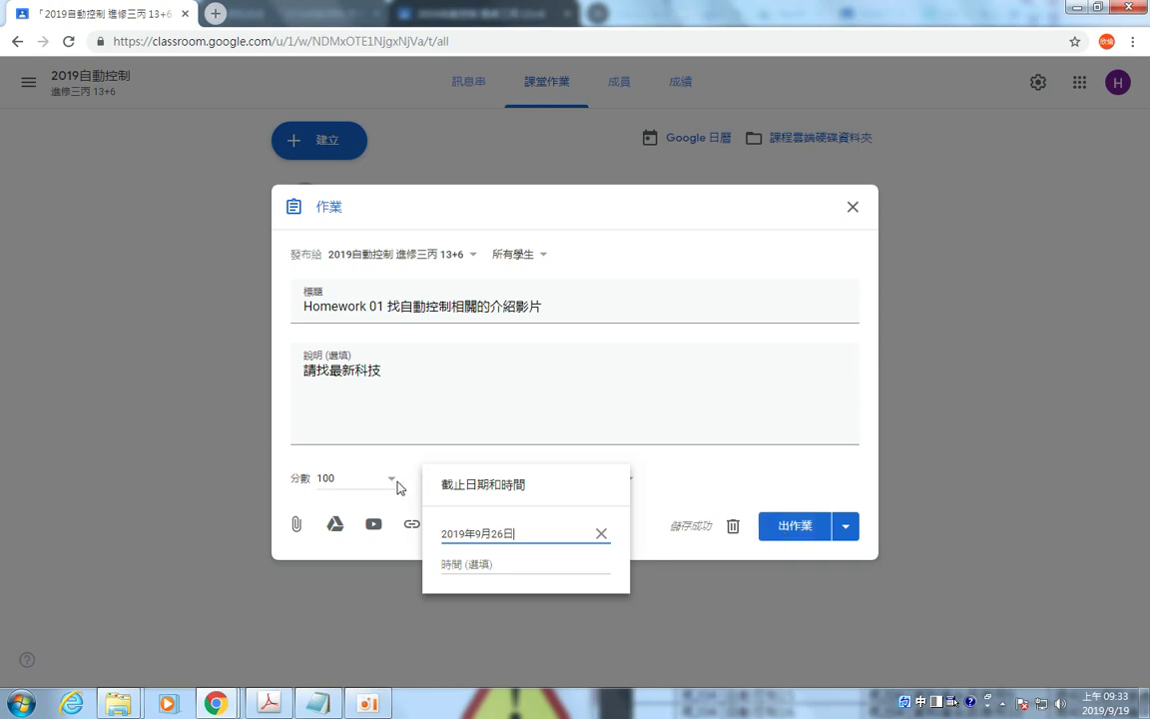
pyautogui.click(784, 530)
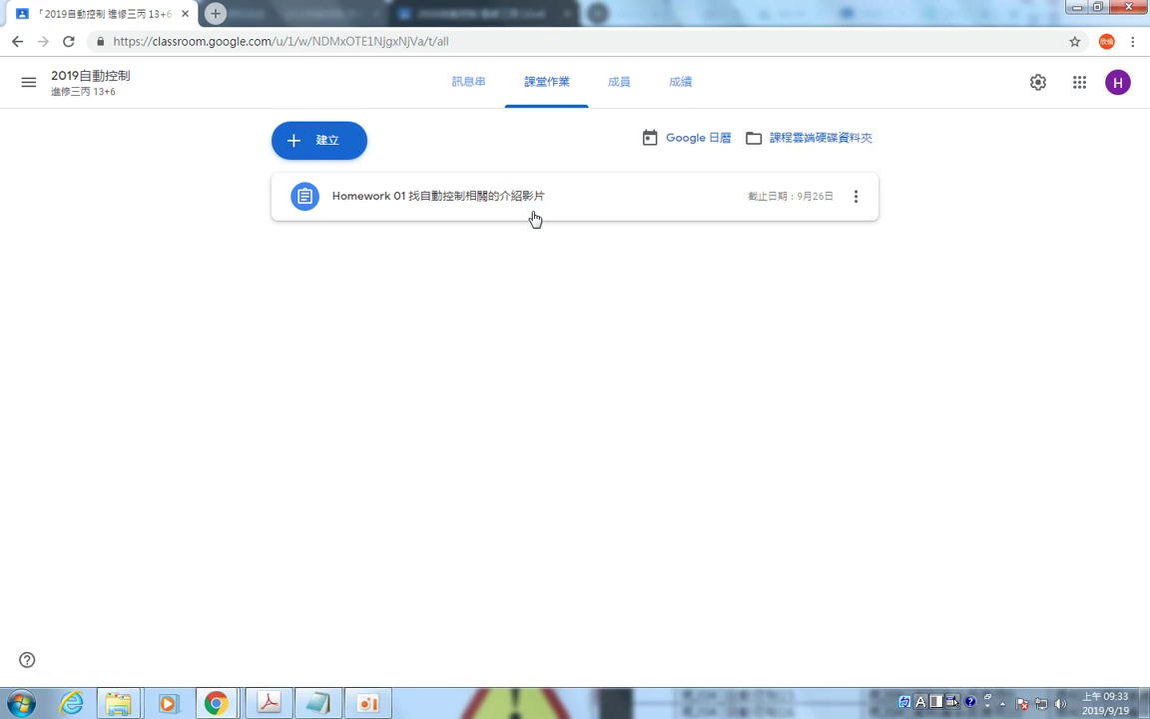
# In the student's window, open the Homework 01 assignment page from 課堂作業.
pyautogui.hotkey('alt', 'Tab')
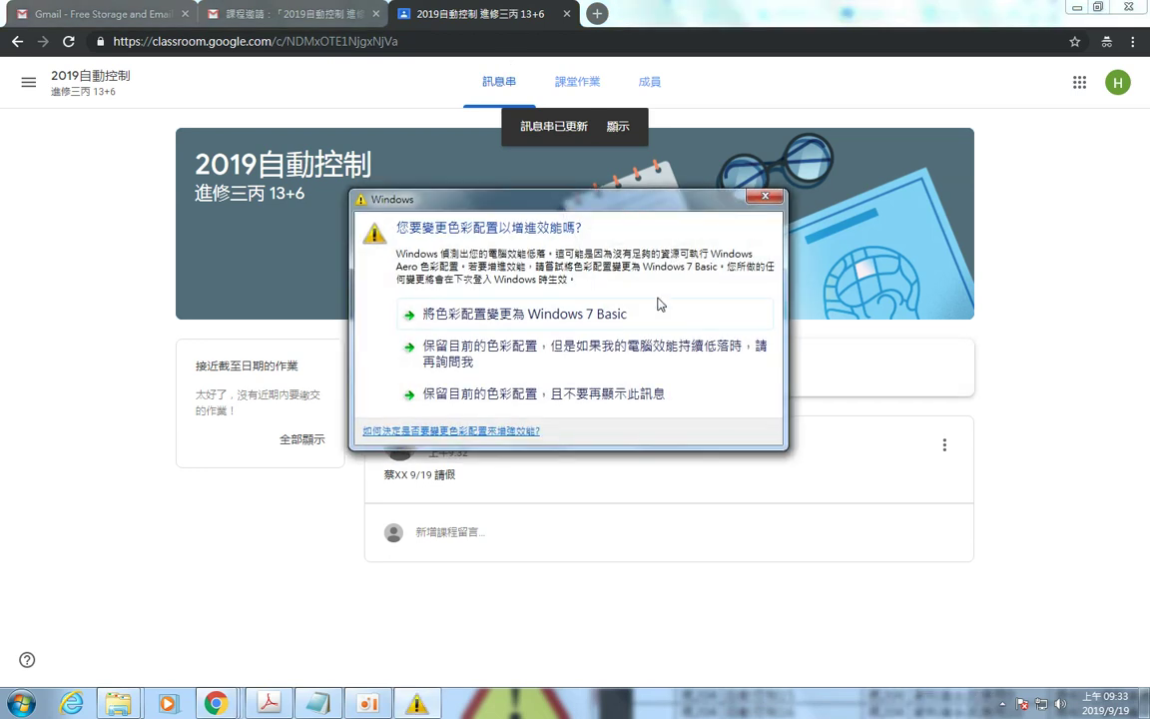
pyautogui.click(764, 198)
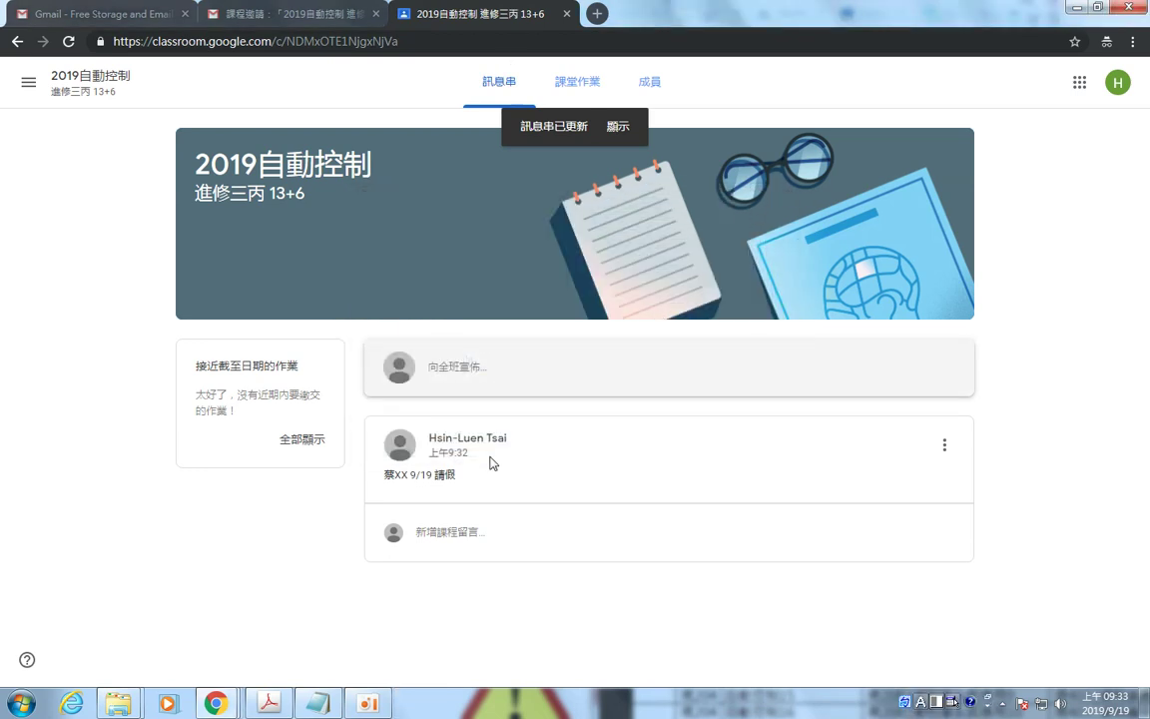
pyautogui.click(587, 88)
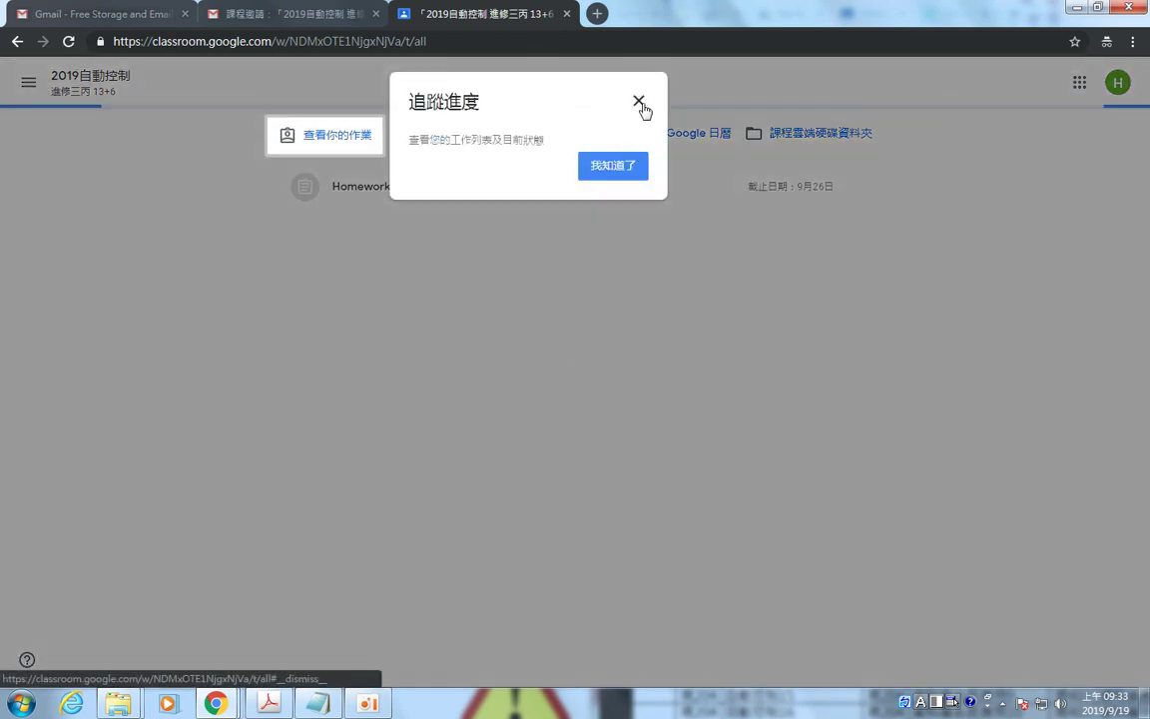
pyautogui.click(640, 101)
pyautogui.click(585, 198)
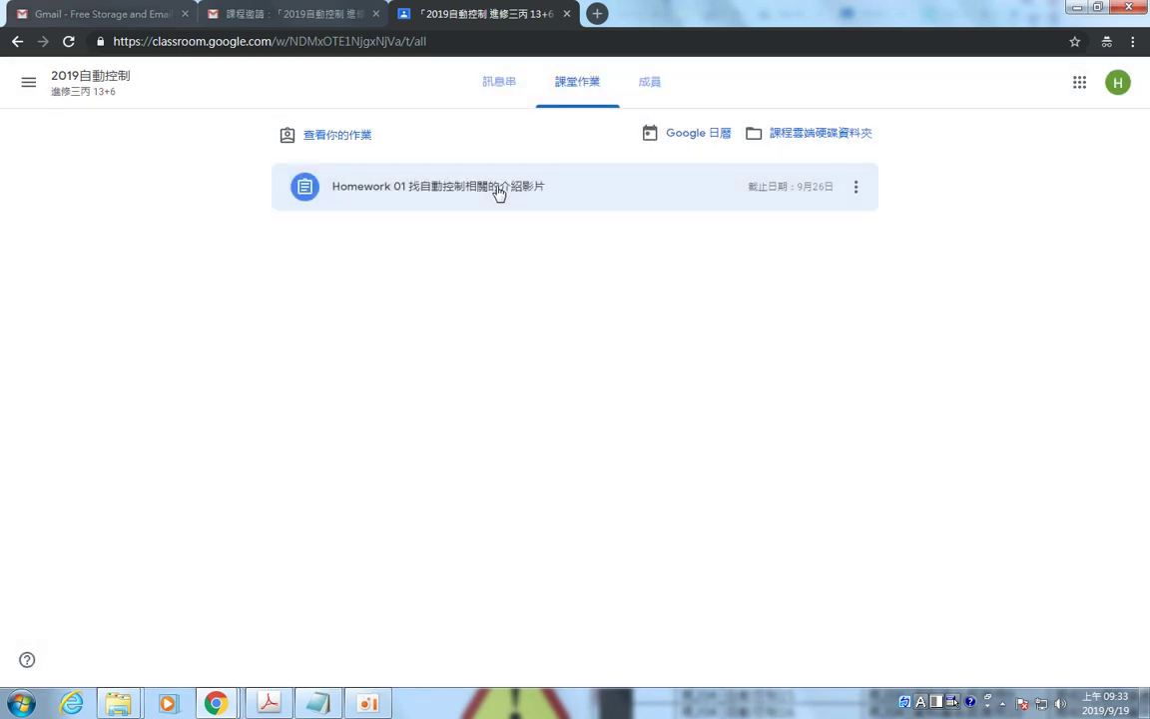
pyautogui.click(498, 190)
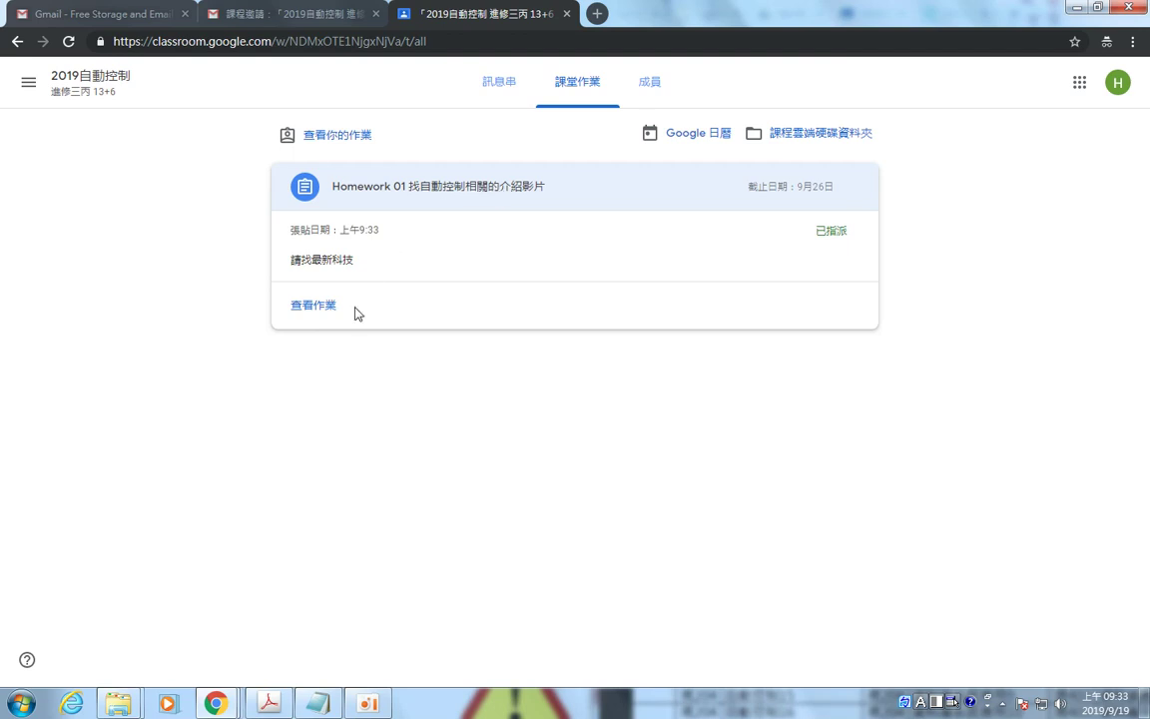
pyautogui.click(317, 312)
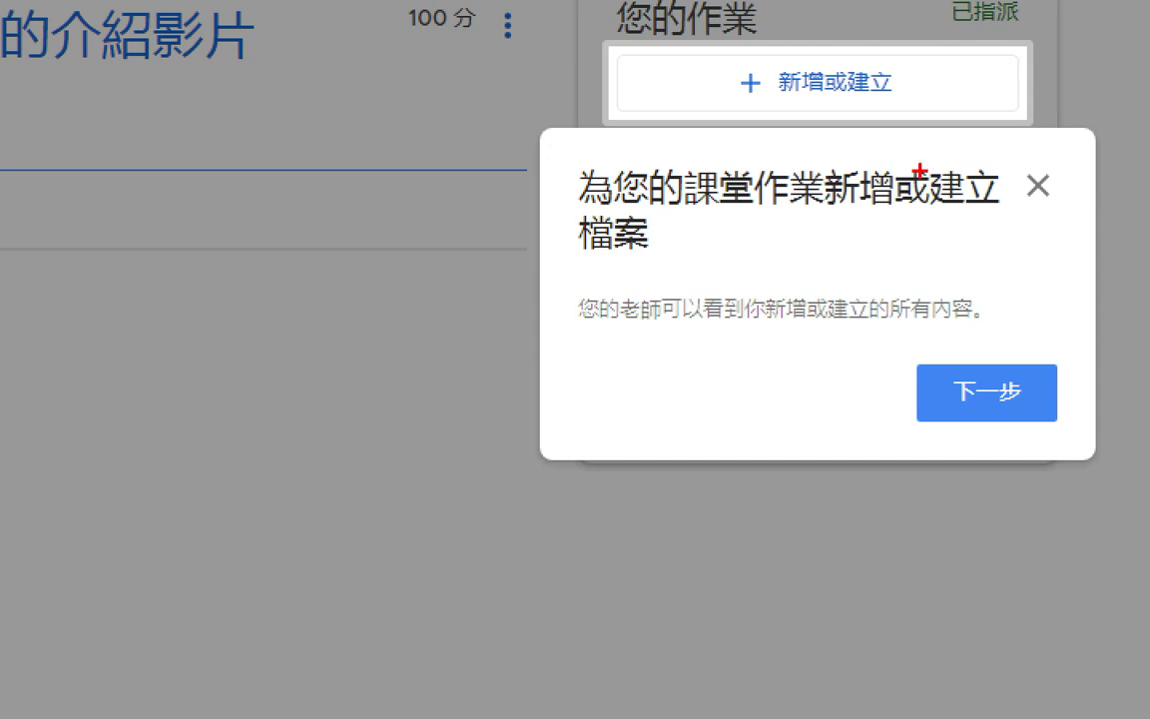
# Get past the file-adding introduction tip on the Homework 01 page.
pyautogui.moveTo(763, 50)
pyautogui.mouseDown()
pyautogui.moveTo(689, 48)
pyautogui.moveTo(829, 125)
pyautogui.moveTo(809, 42)
pyautogui.mouseUp()
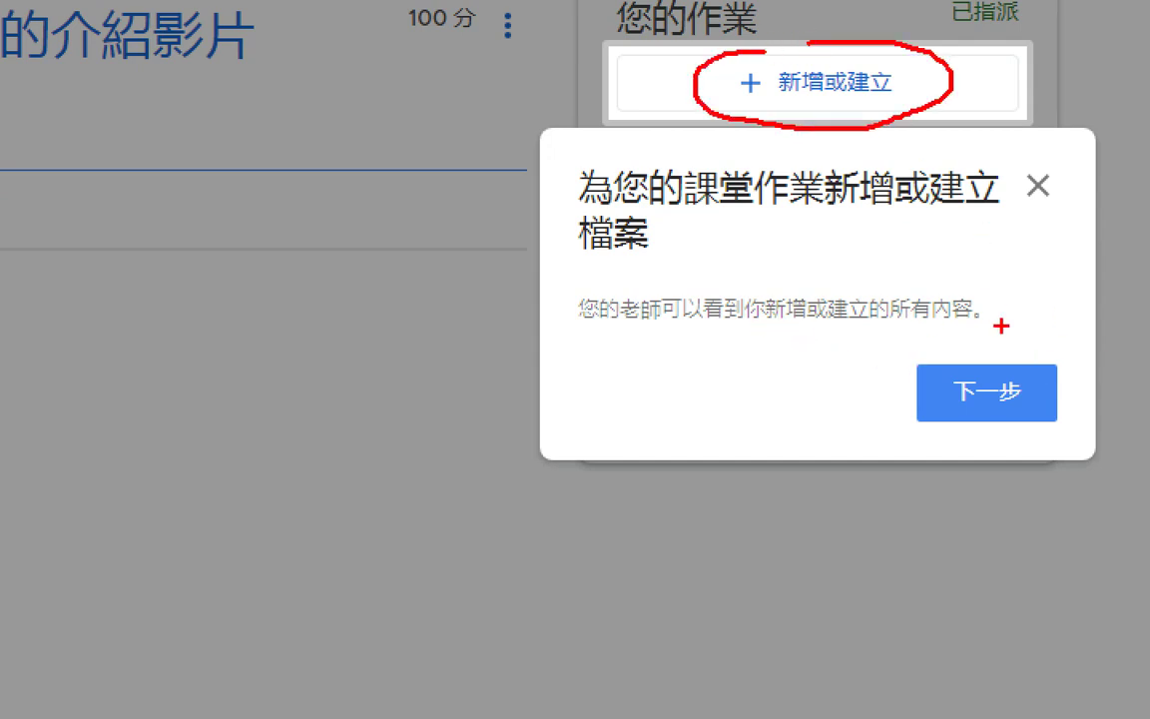
pyautogui.moveTo(899, 324); pyautogui.dragTo(977, 322)
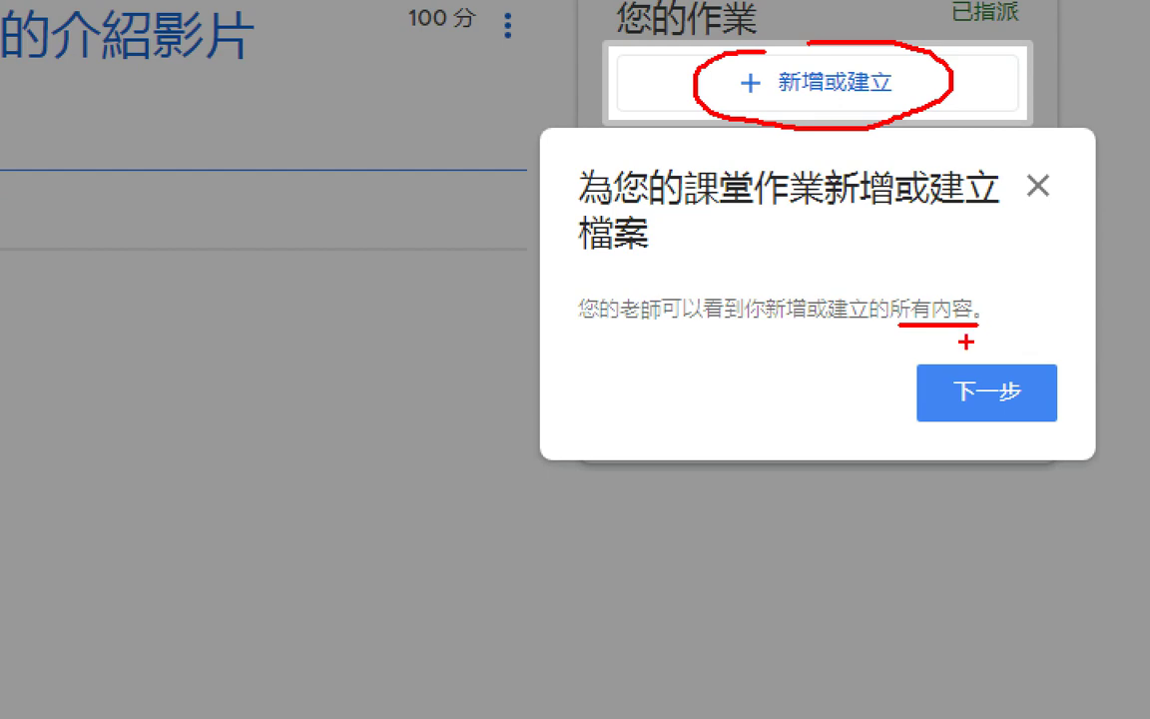
pyautogui.press('Escape')
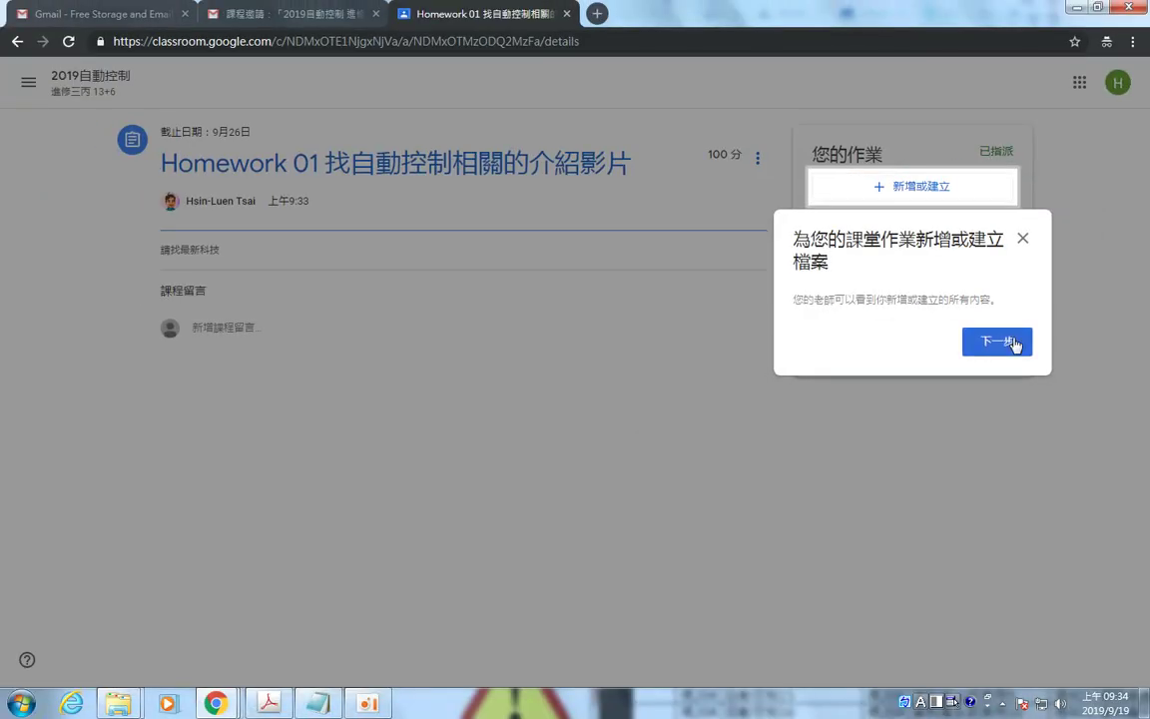
pyautogui.click(998, 342)
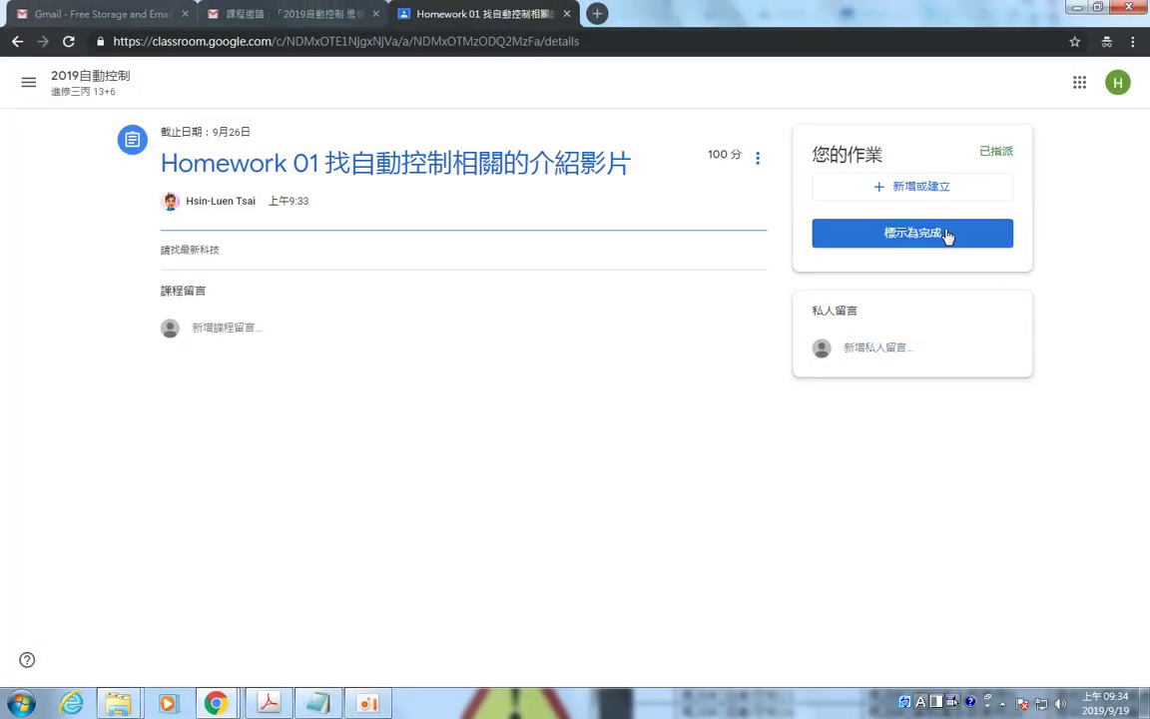
# Check the 新增或建立 attachment options, then open a new browser tab.
pyautogui.click(925, 190)
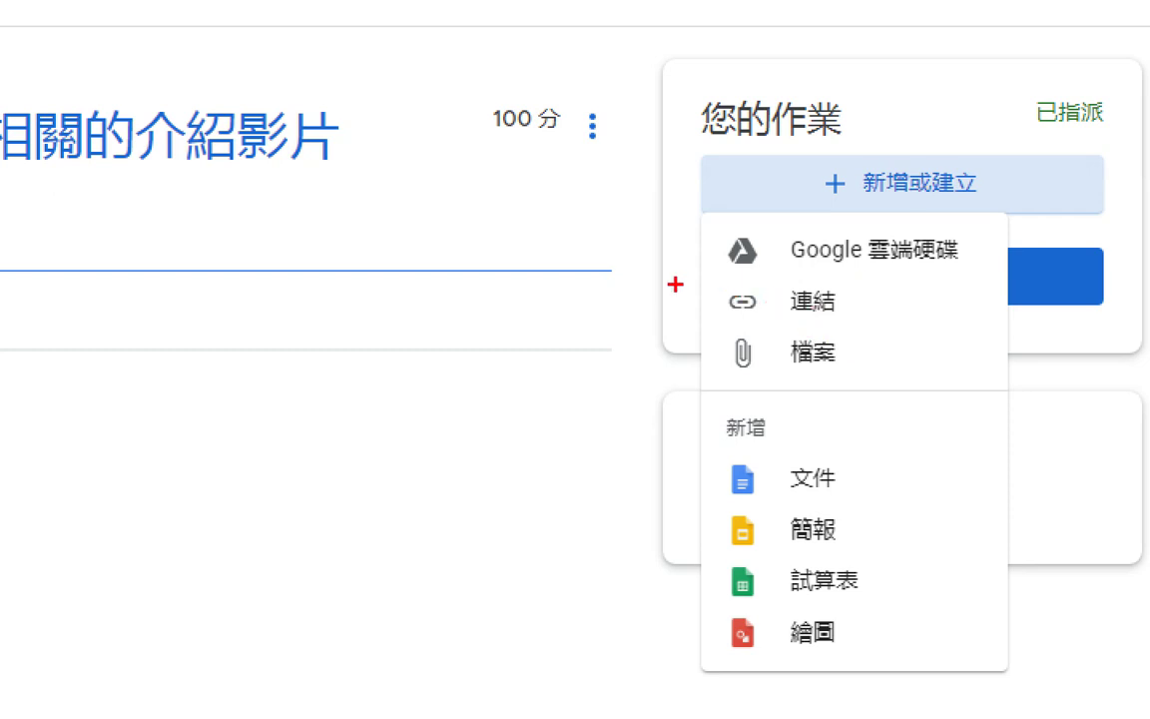
pyautogui.moveTo(639, 267)
pyautogui.mouseDown()
pyautogui.moveTo(742, 320)
pyautogui.moveTo(872, 336)
pyautogui.mouseUp()
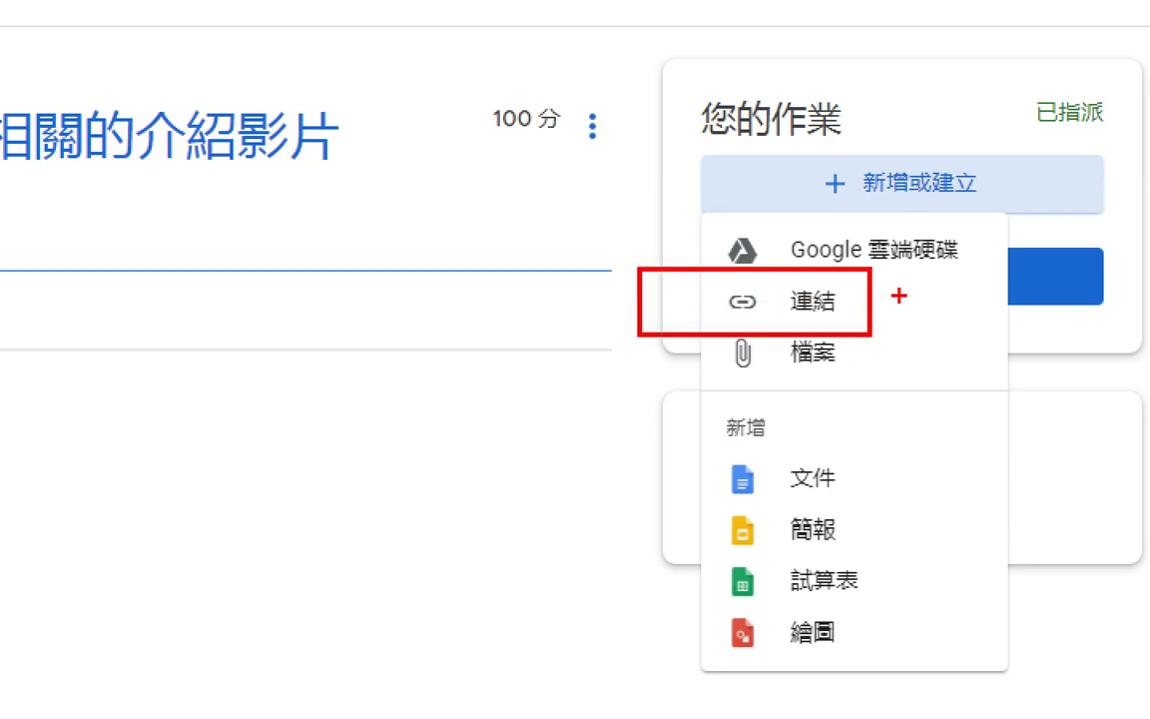
pyautogui.moveTo(899, 295)
pyautogui.mouseDown()
pyautogui.moveTo(909, 336)
pyautogui.moveTo(952, 285)
pyautogui.mouseUp()
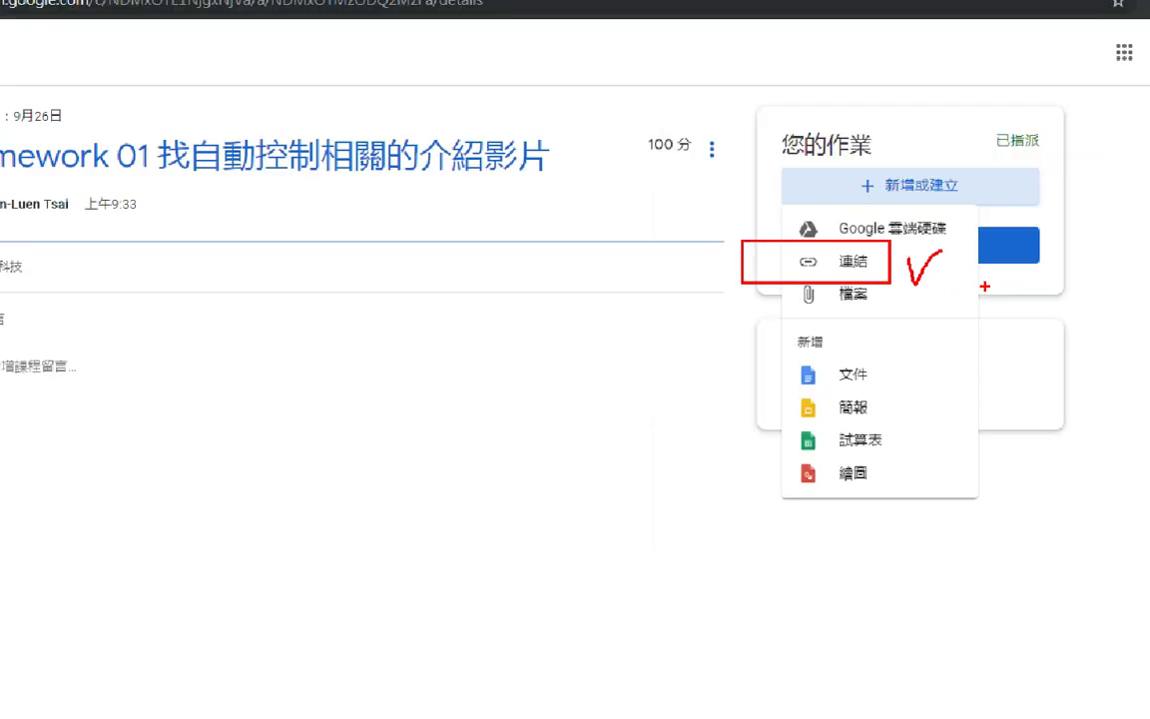
pyautogui.click(601, 16)
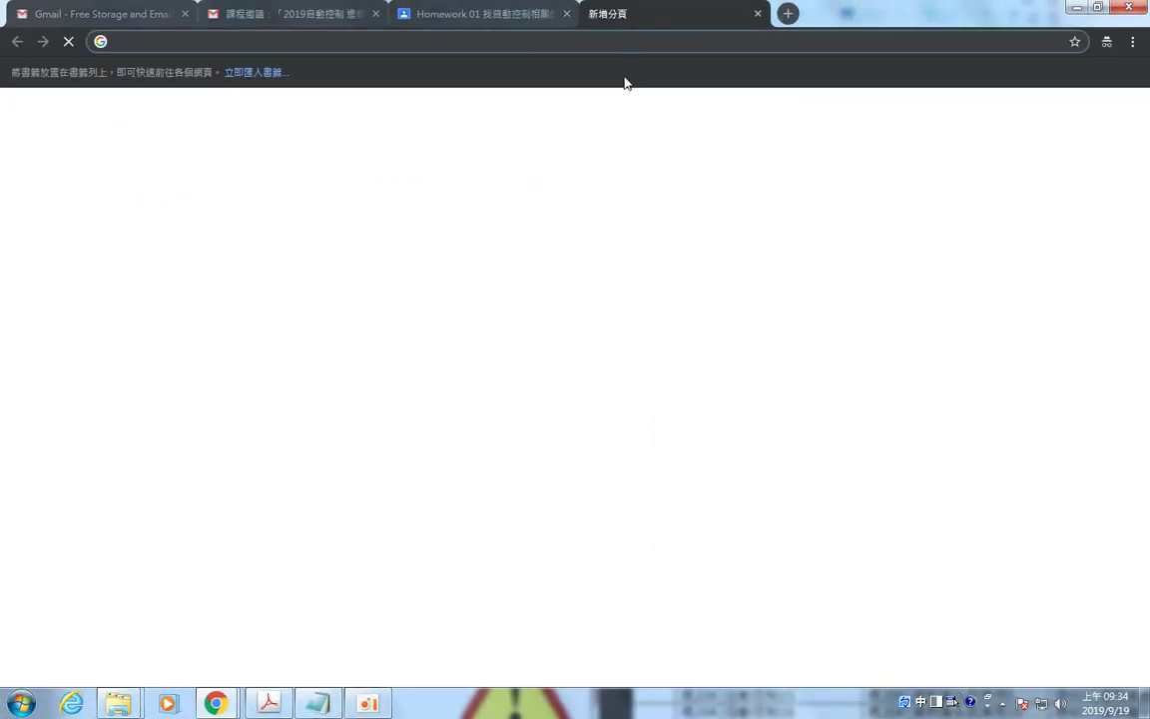
# Search Google for youtube and open the YouTube website.
pyautogui.write('yo')
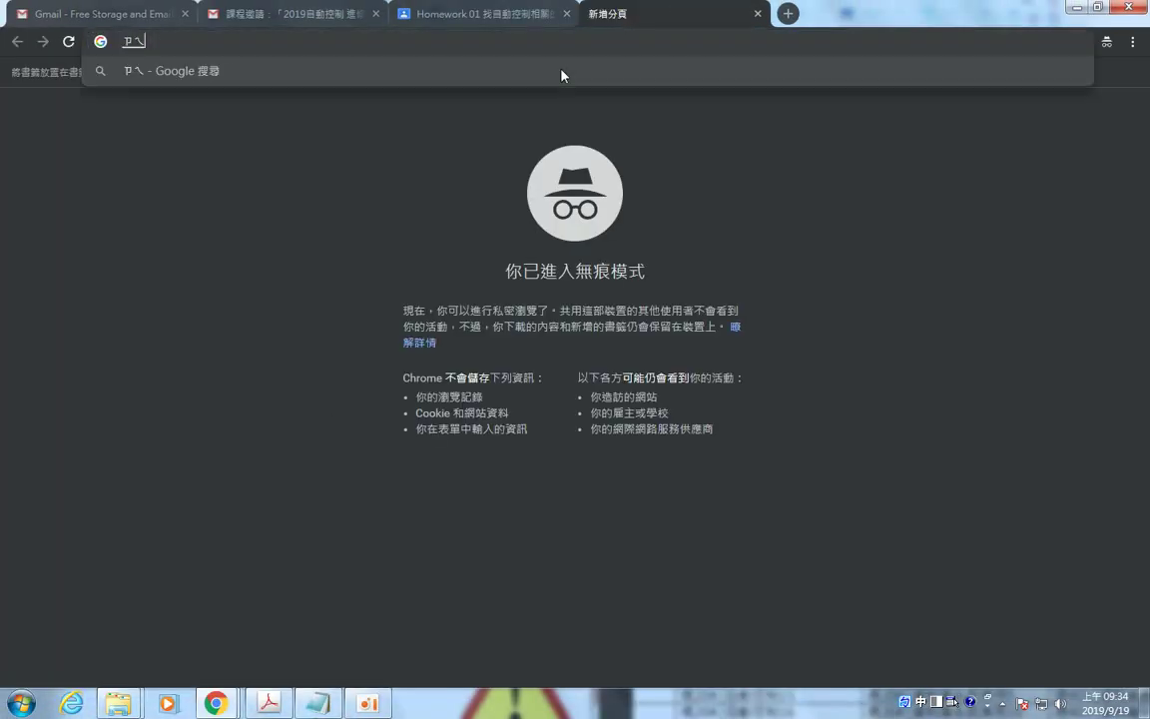
pyautogui.press('Escape')
pyautogui.press('shift')
pyautogui.write('youtube')
pyautogui.press('Return')
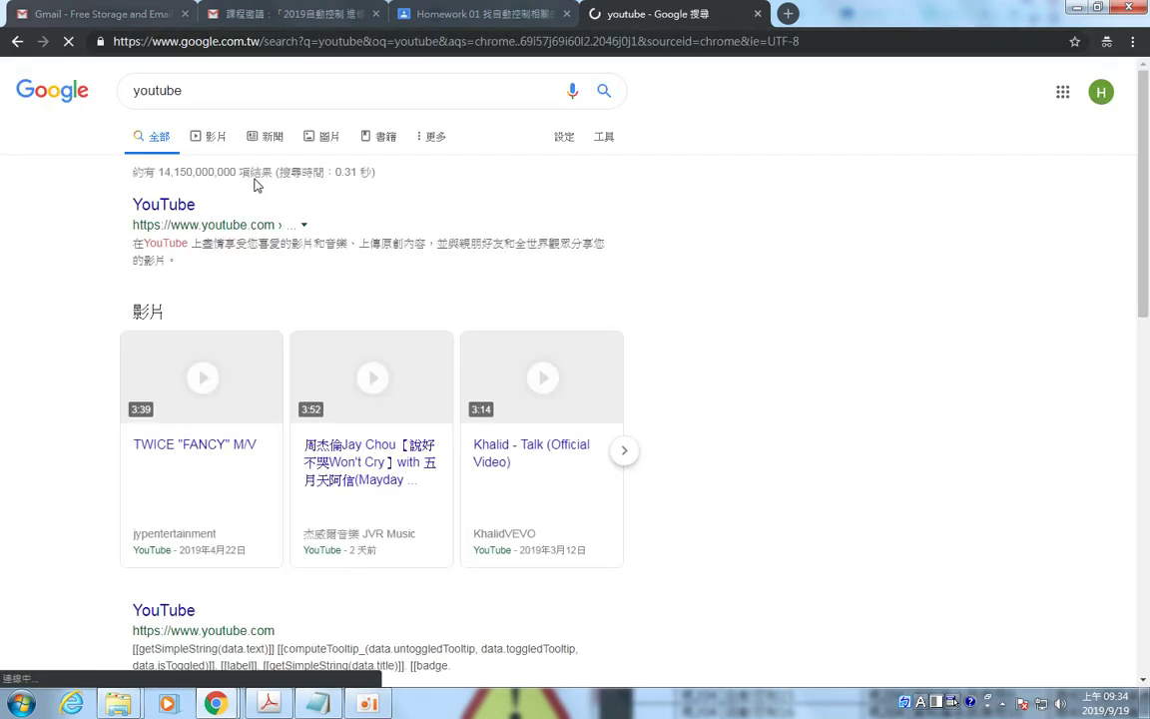
pyautogui.click(171, 204)
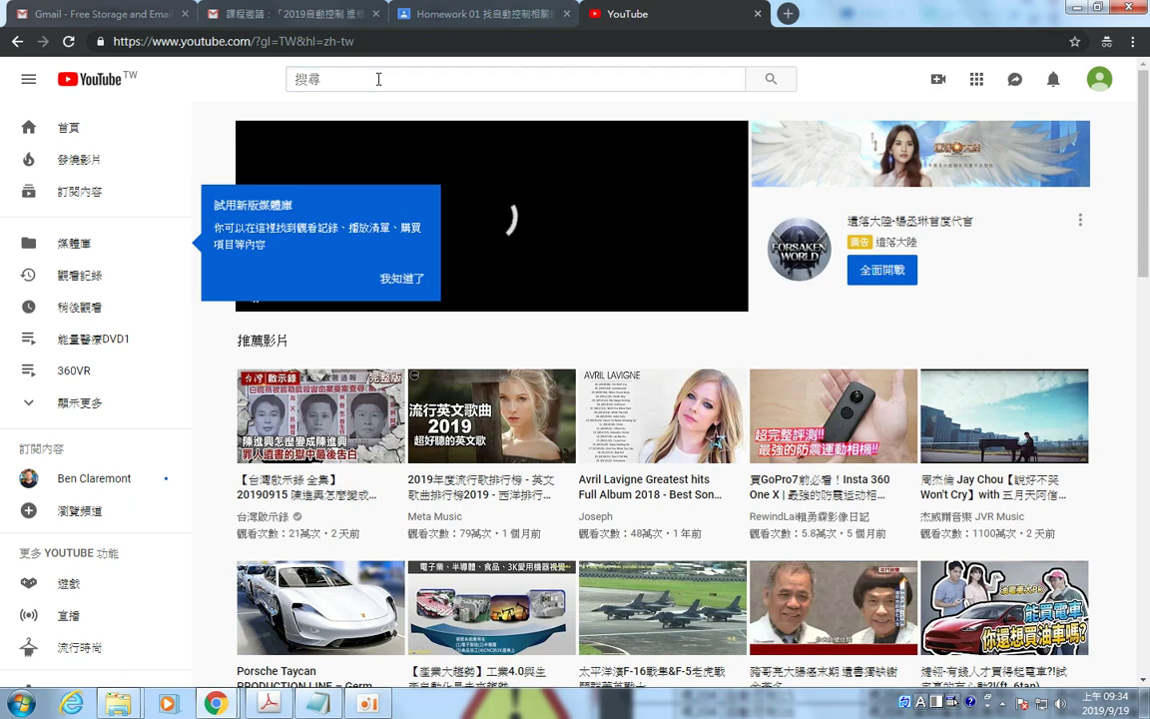
# Search YouTube for 'two wheel automatic scooter' via the autocomplete suggestion.
pyautogui.click(378, 79)
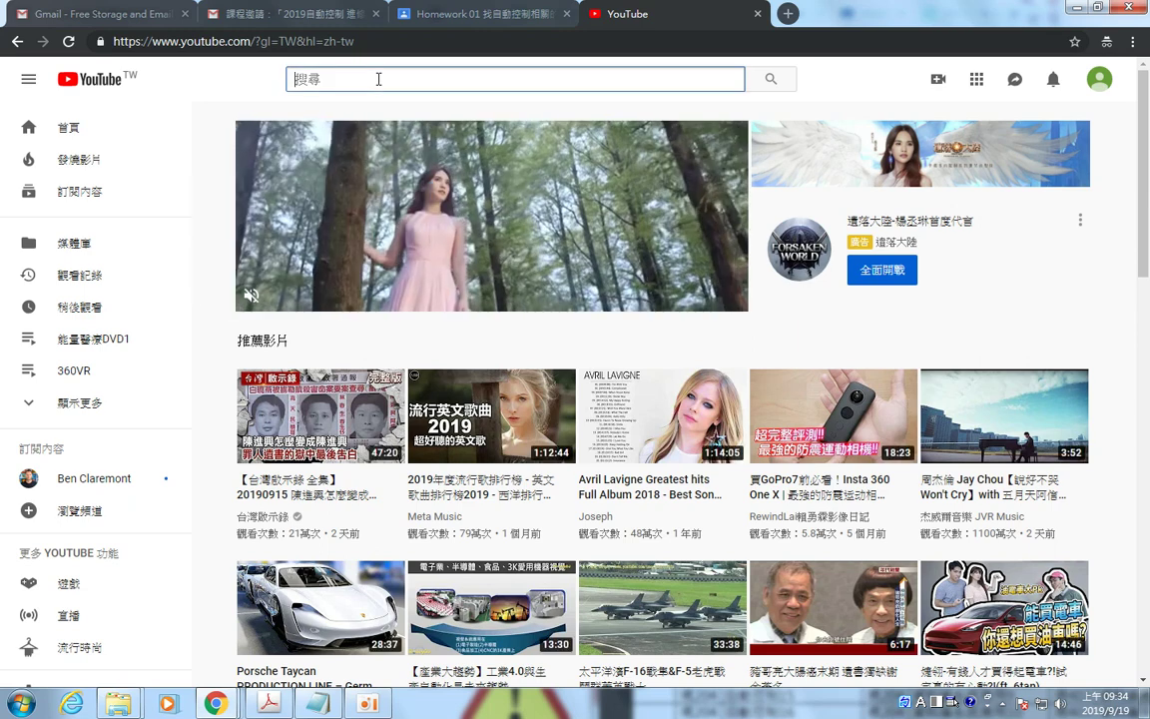
pyautogui.write('two wheels')
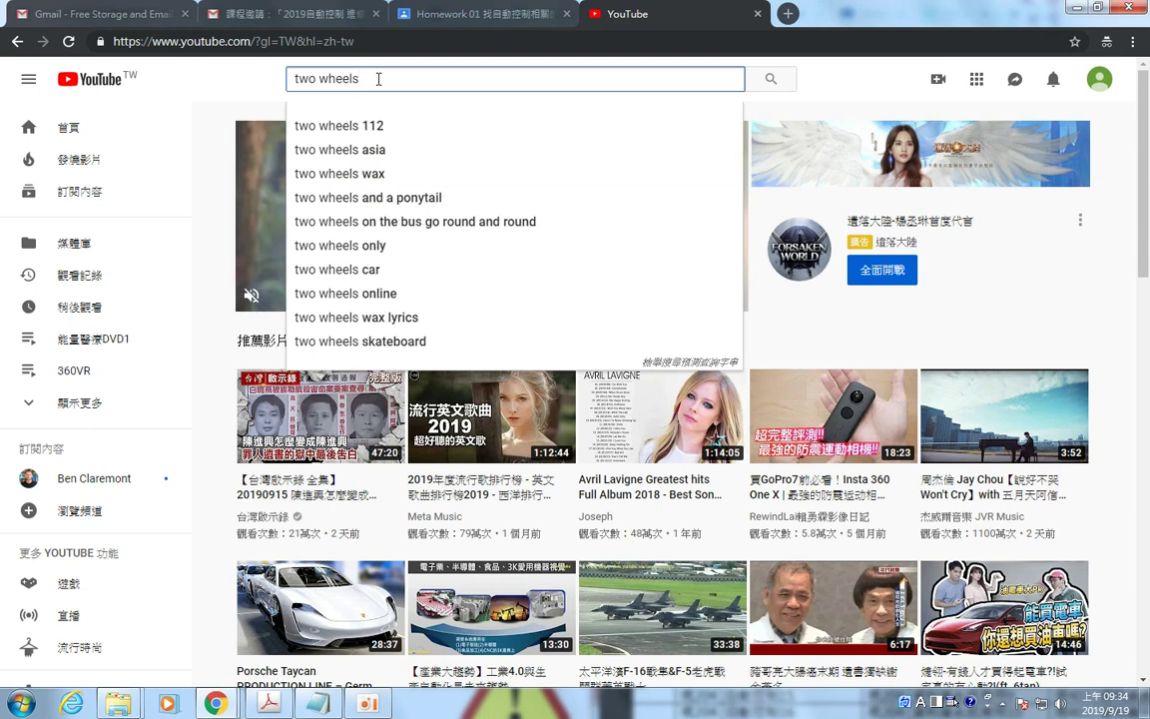
pyautogui.press('BackSpace')
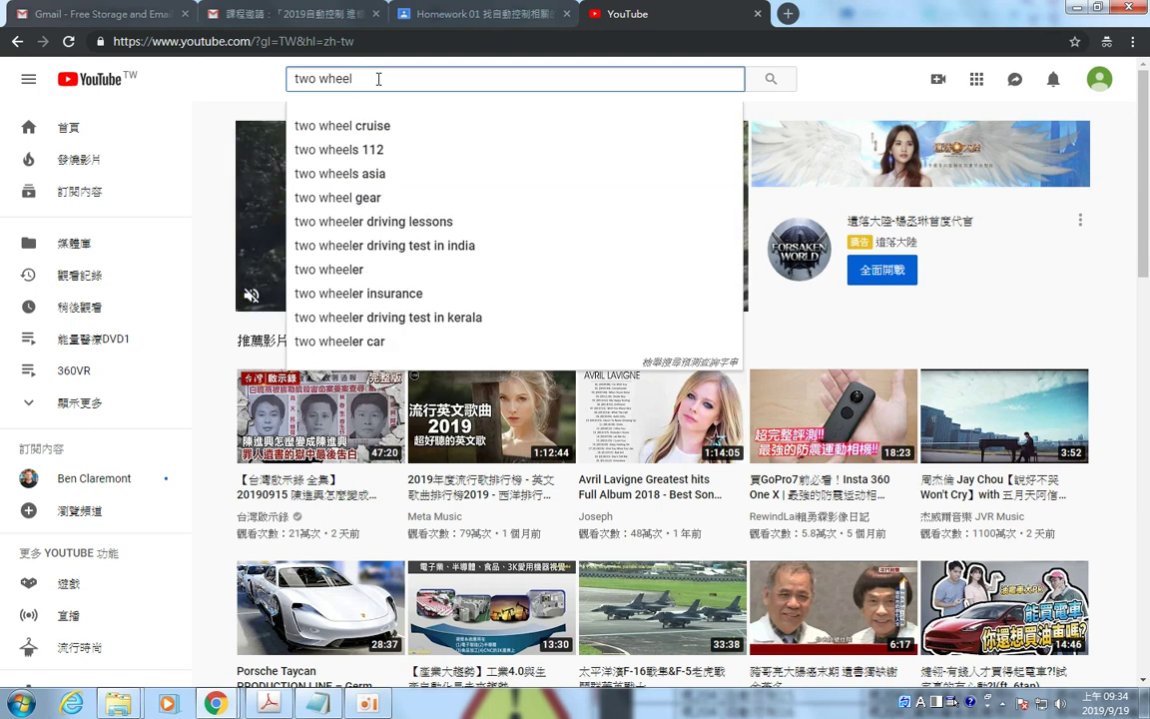
pyautogui.write('auto')
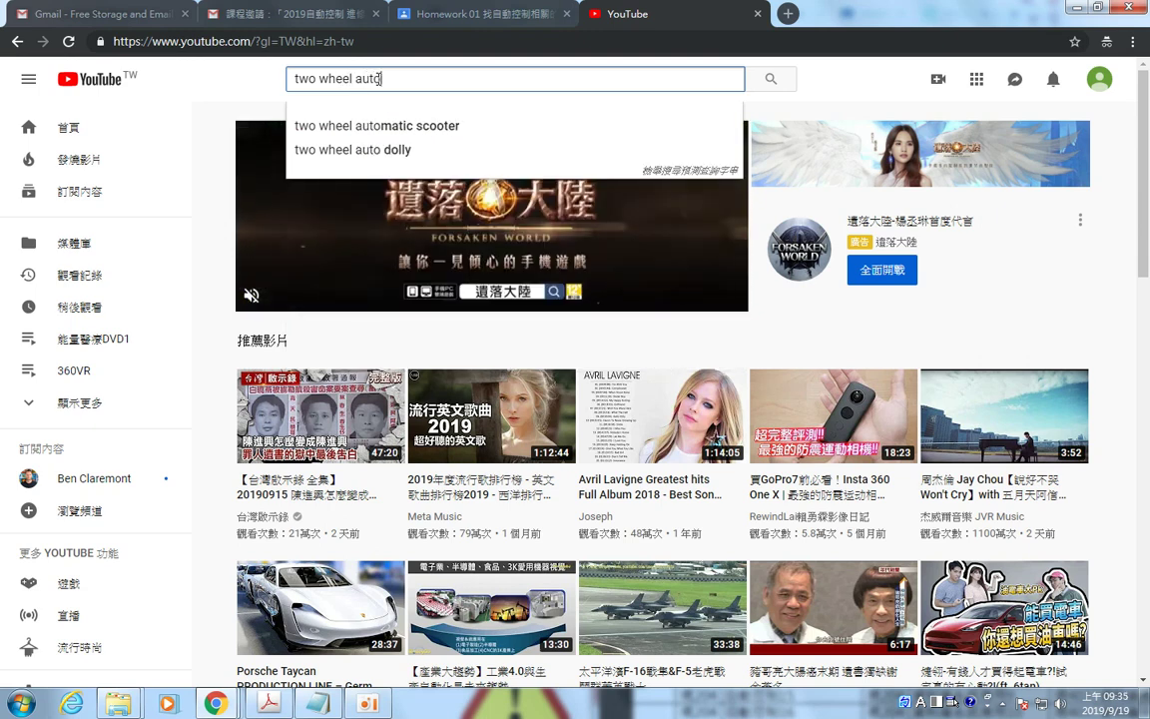
pyautogui.press('Down')
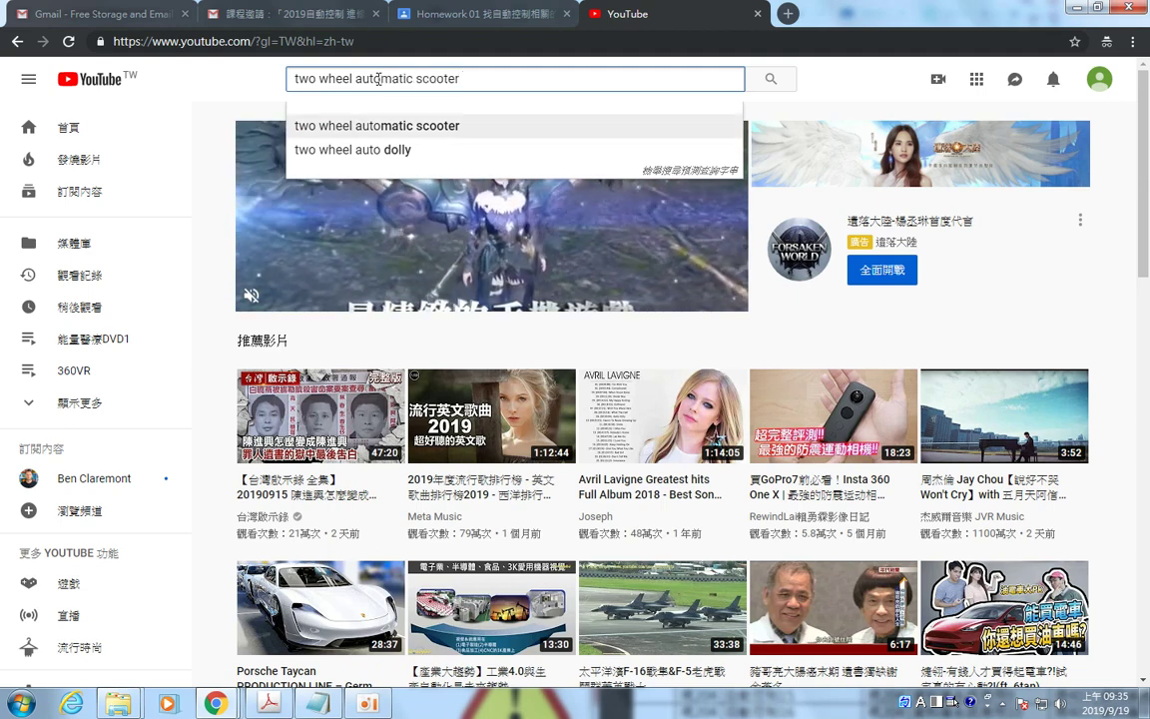
pyautogui.press('Return')
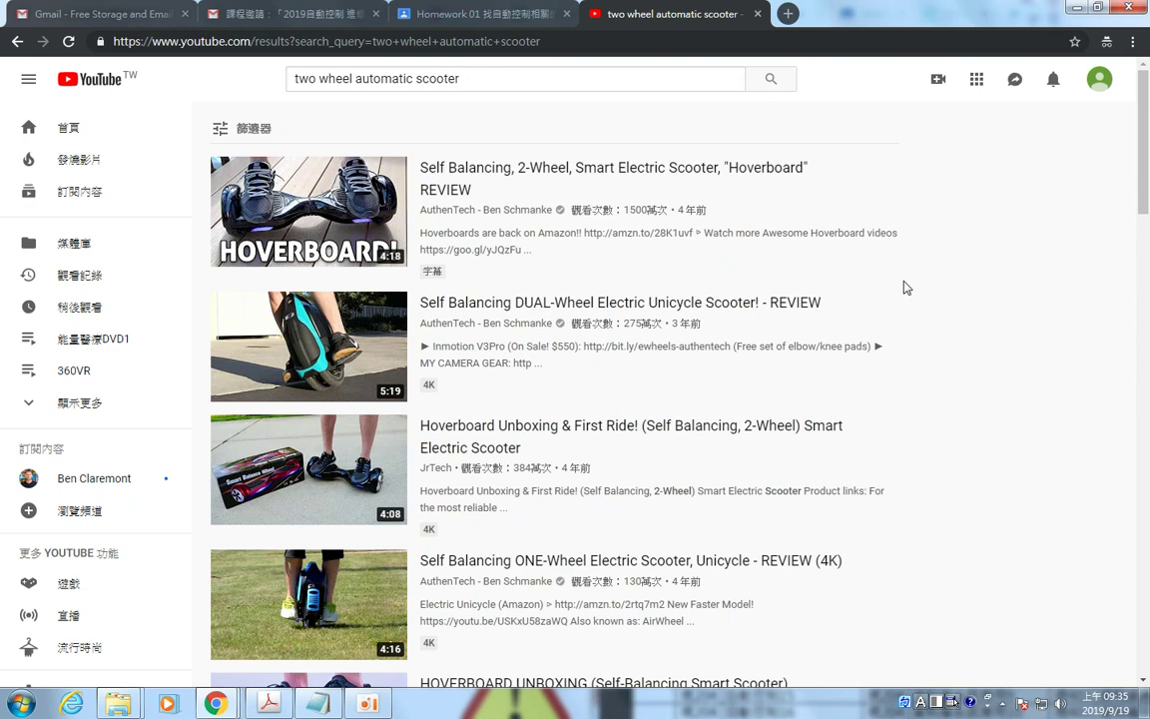
# Open the Self Balancing DUAL-Wheel Electric Unicycle Scooter review, skip the ad, and pause at 3:42.
pyautogui.click(565, 303)
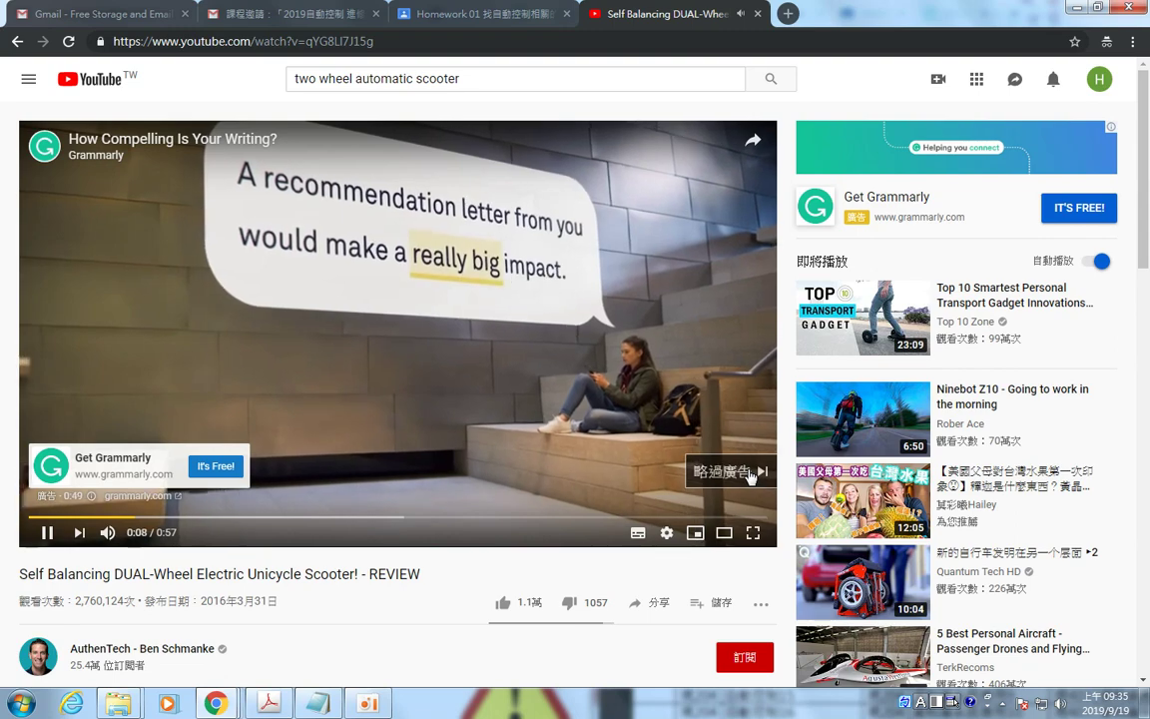
pyautogui.click(751, 474)
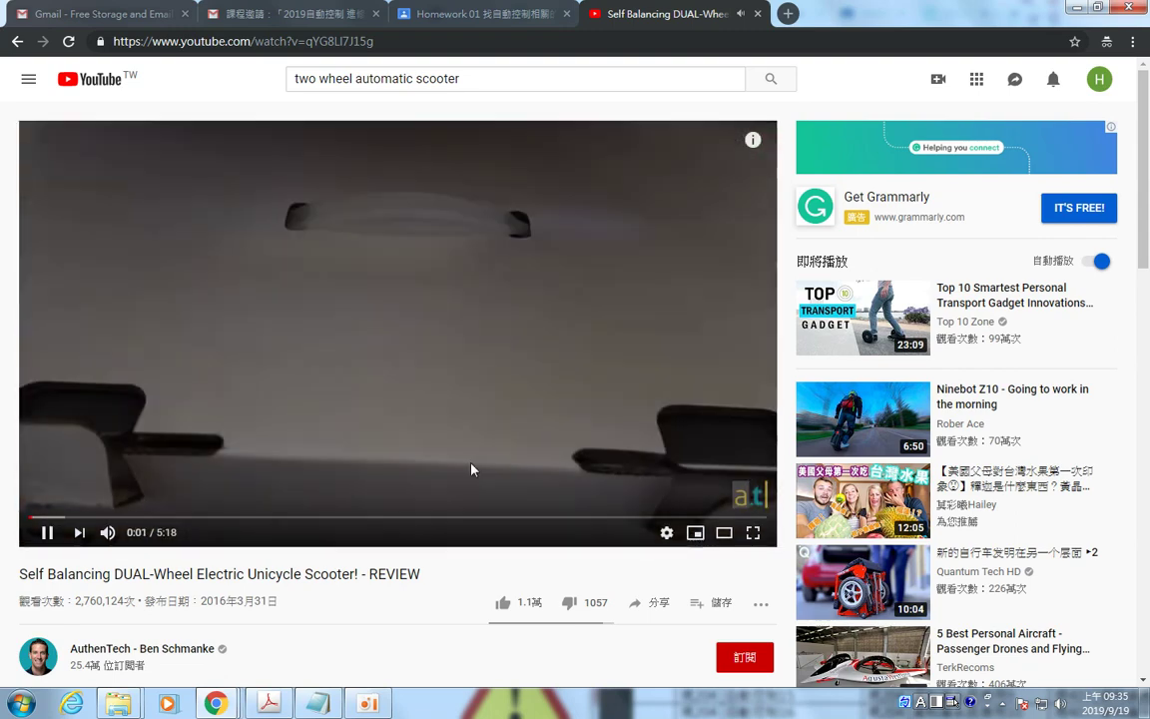
pyautogui.scroll(-1, 347, 472)
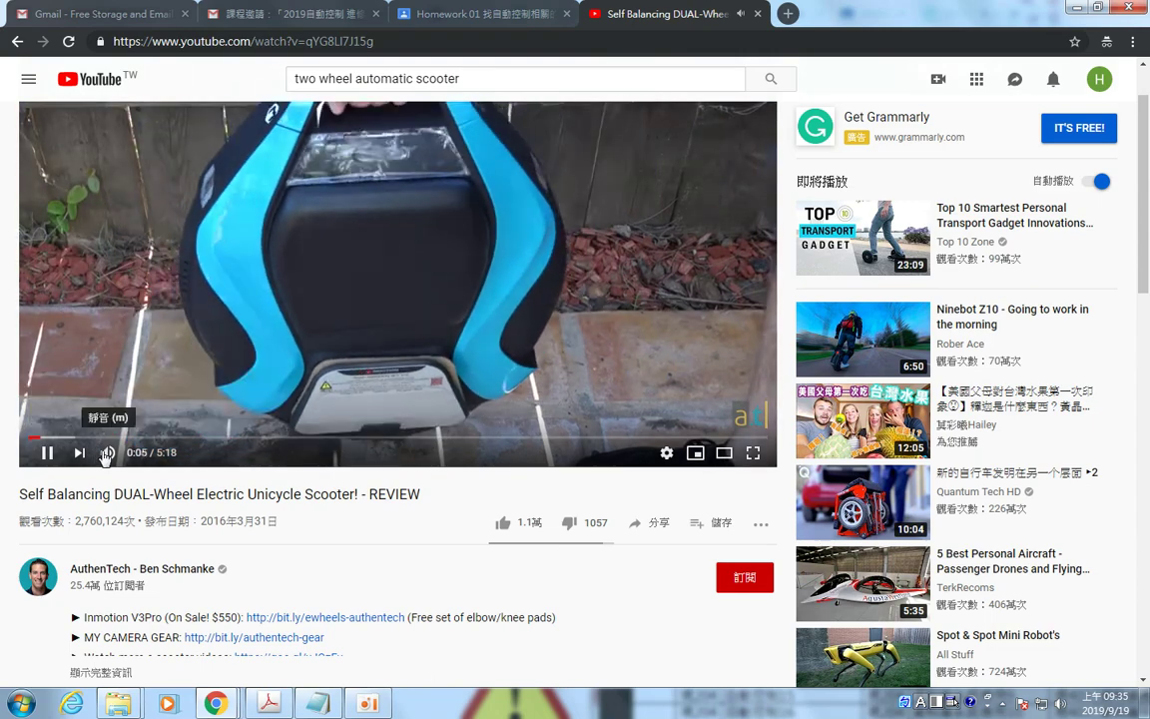
pyautogui.moveTo(106, 456)
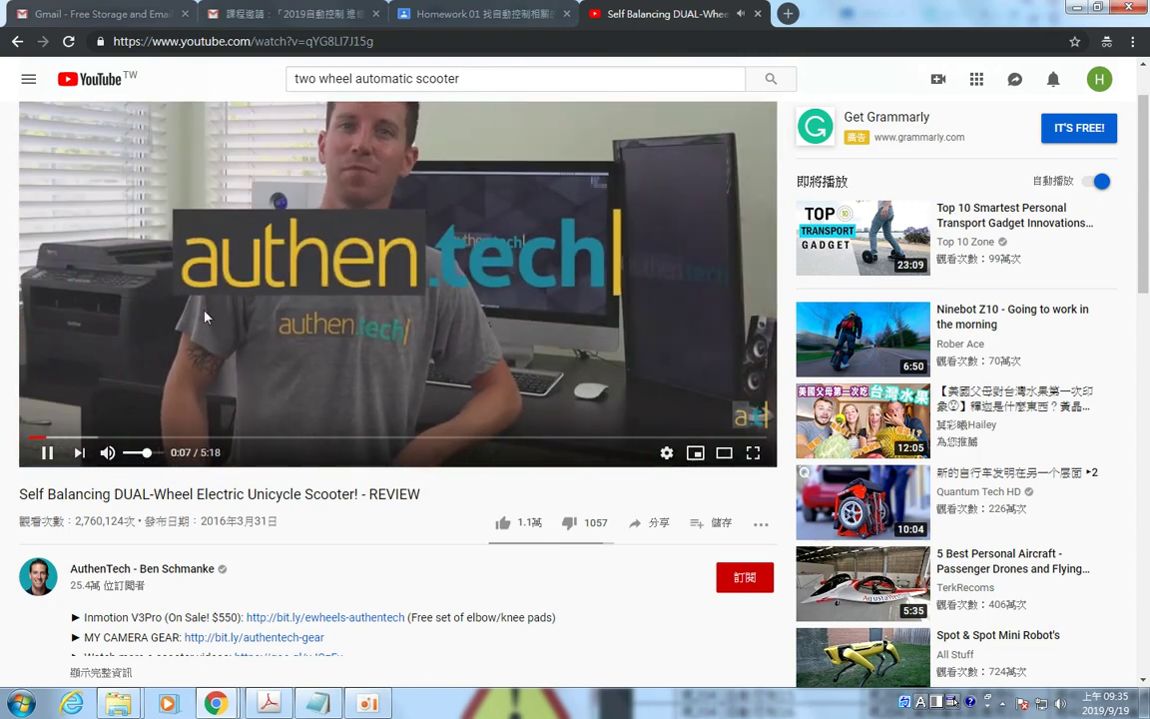
pyautogui.scroll(1, 417, 423)
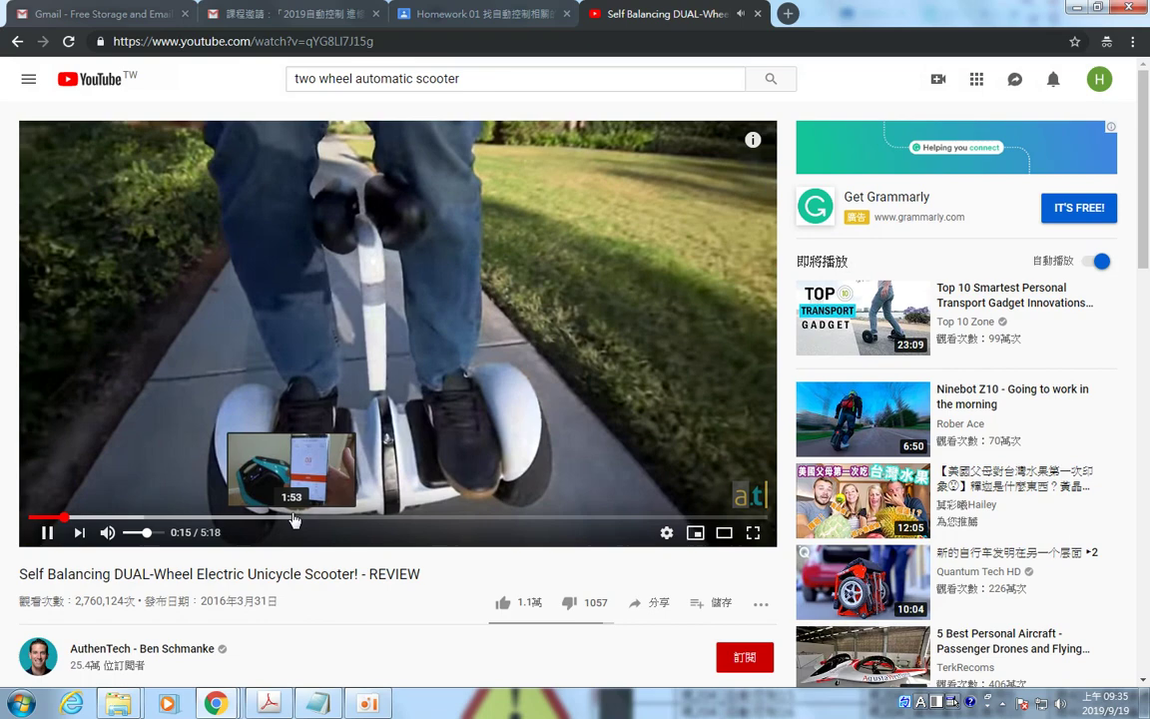
pyautogui.click(294, 520)
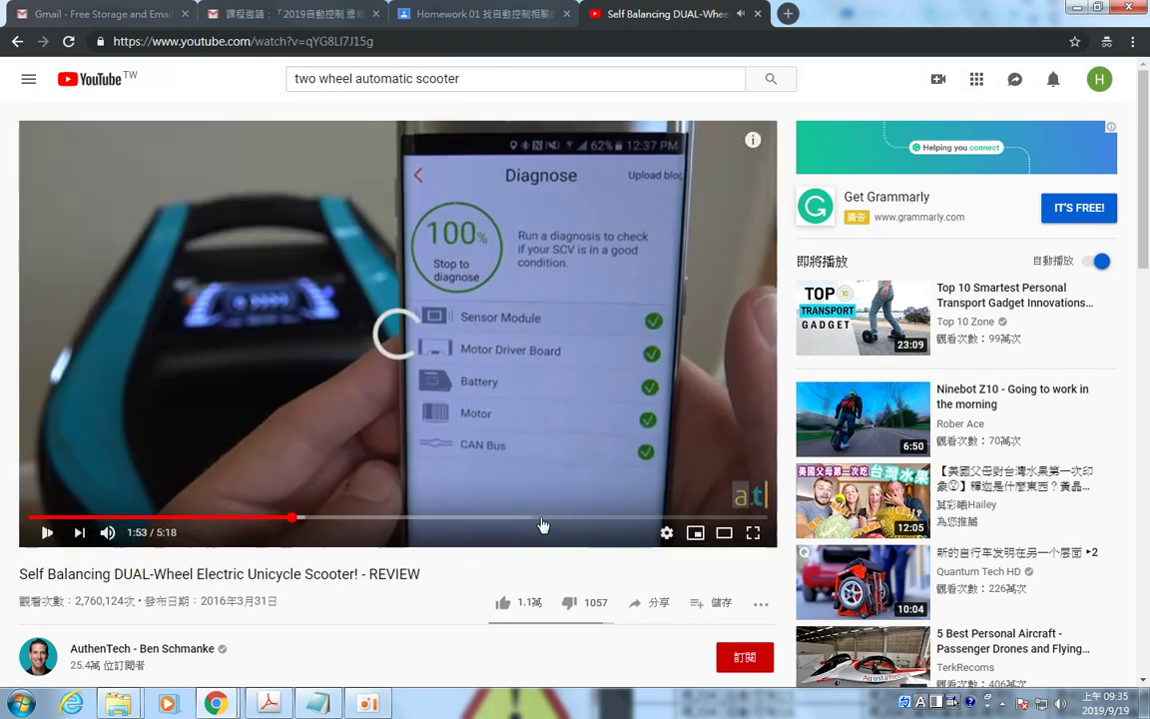
pyautogui.click(542, 519)
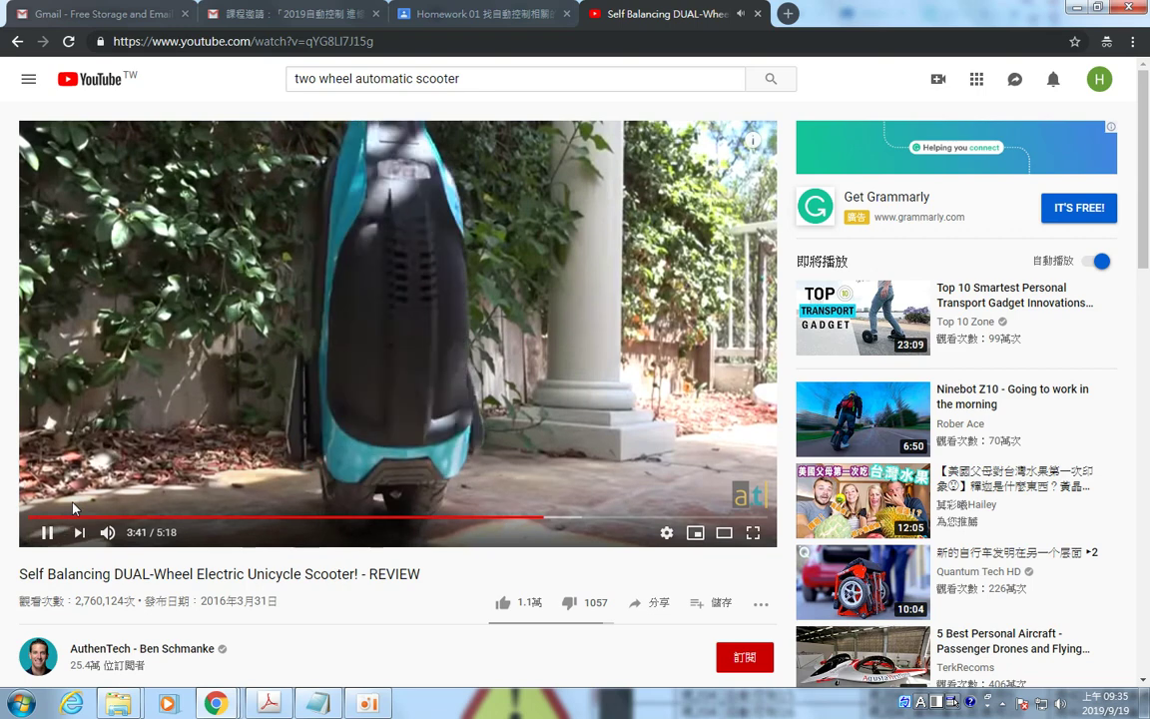
pyautogui.click(330, 150)
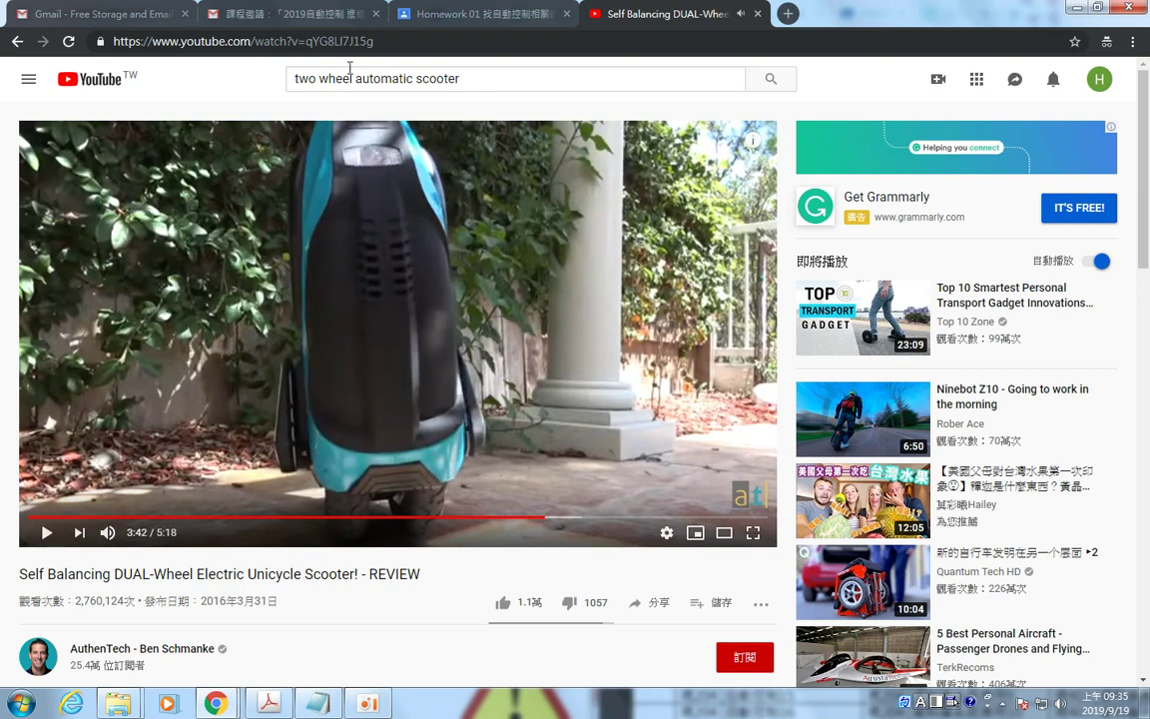
# Copy the scooter video's web address and return to the Homework 01 tab.
pyautogui.click(400, 41)
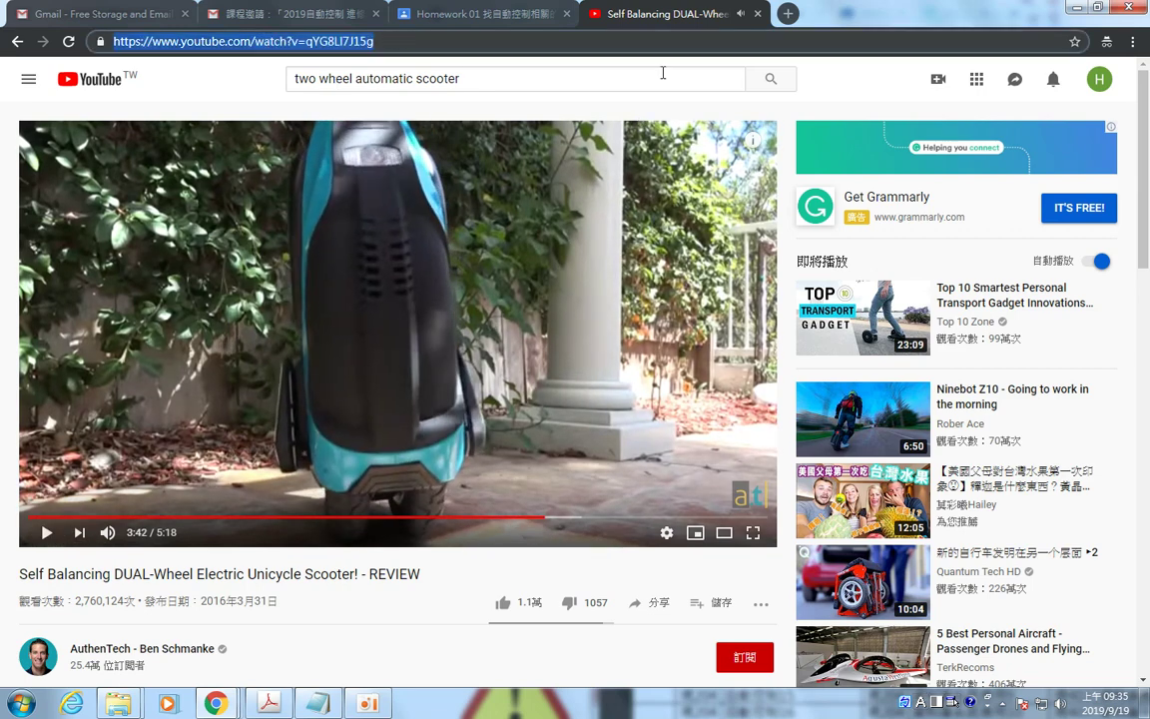
pyautogui.rightClick(341, 44)
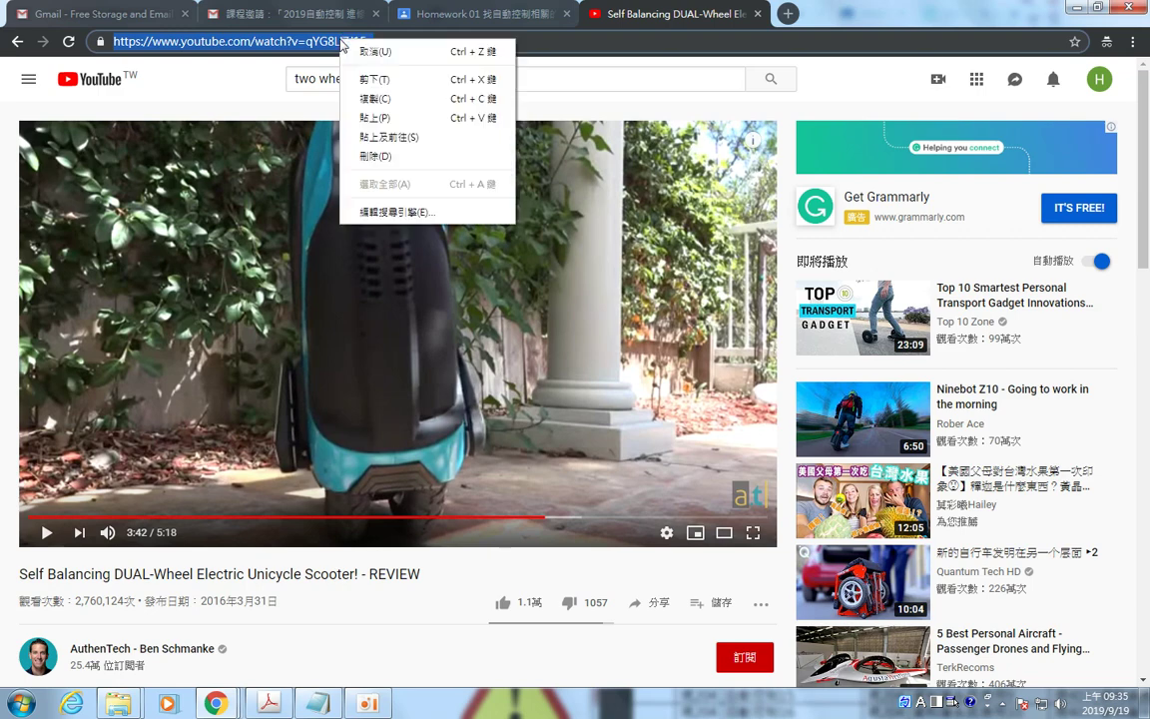
pyautogui.click(375, 98)
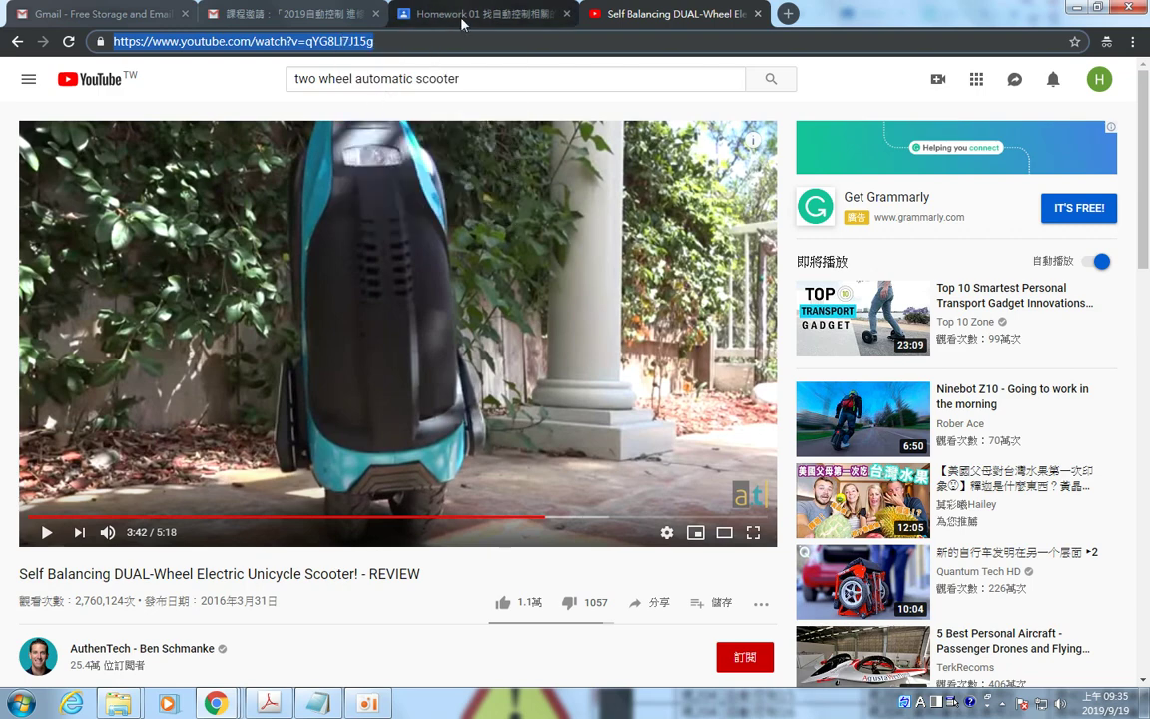
pyautogui.click(462, 18)
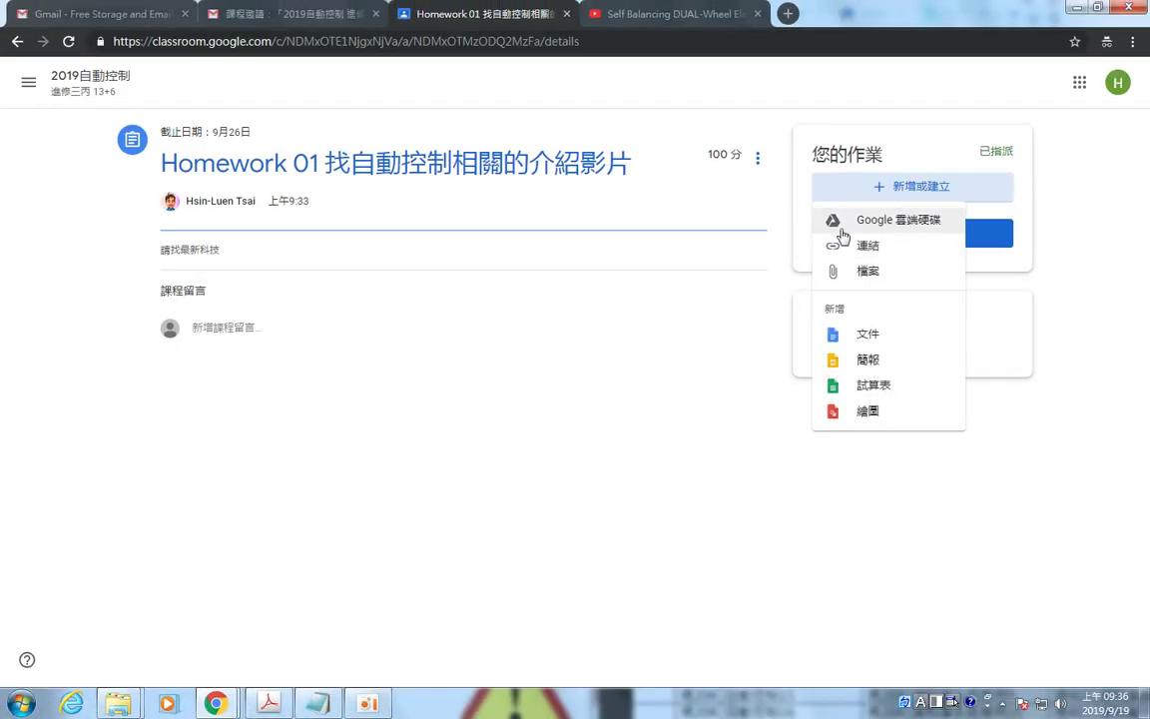
# Attach the pasted scooter video address as a 連結 to Homework 01 and dismiss the tip.
pyautogui.click(859, 248)
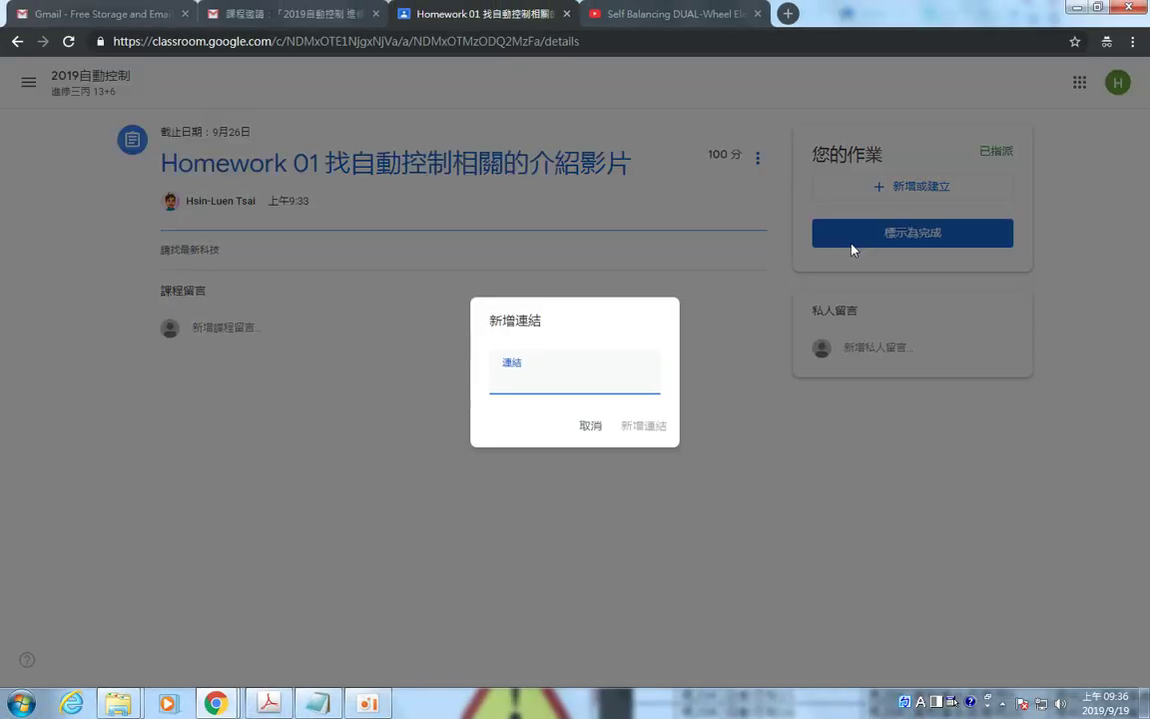
pyautogui.hotkey('ctrl', 'v')
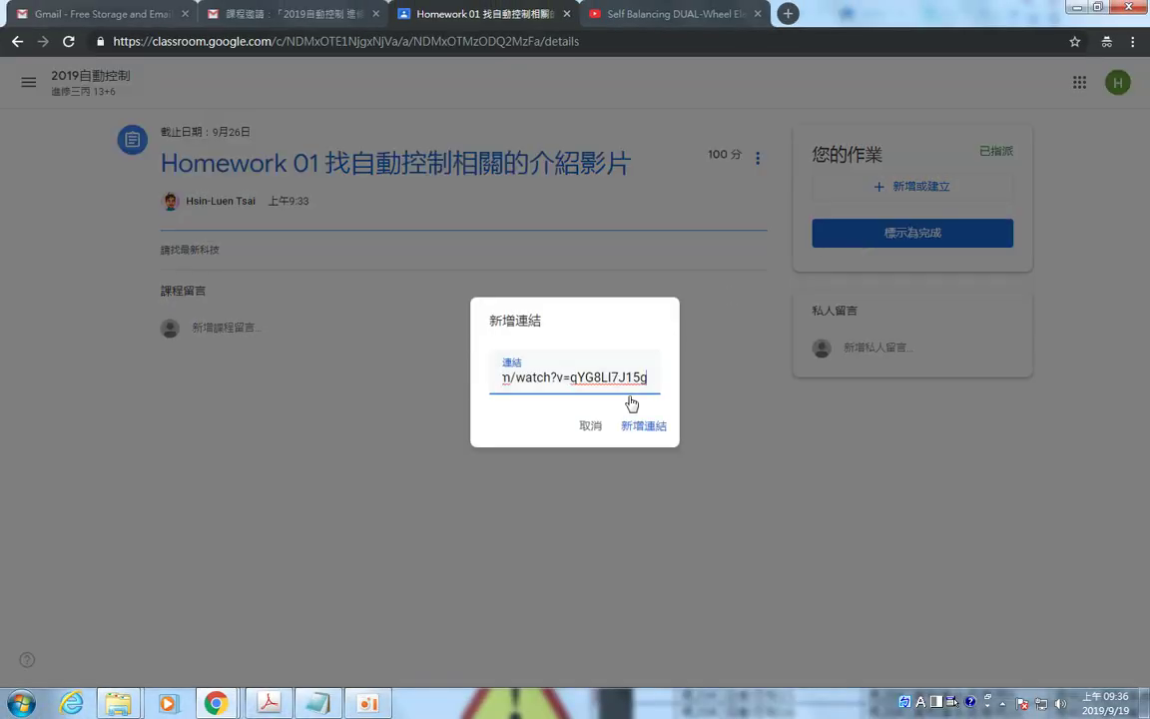
pyautogui.click(644, 429)
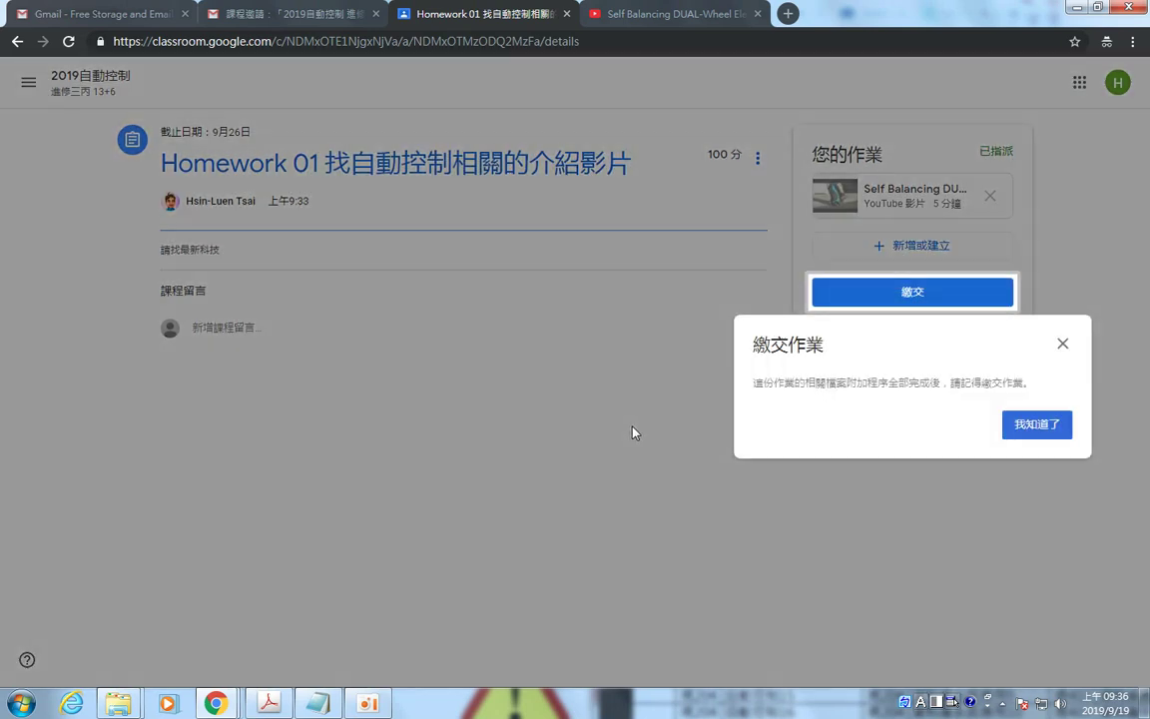
pyautogui.click(1038, 426)
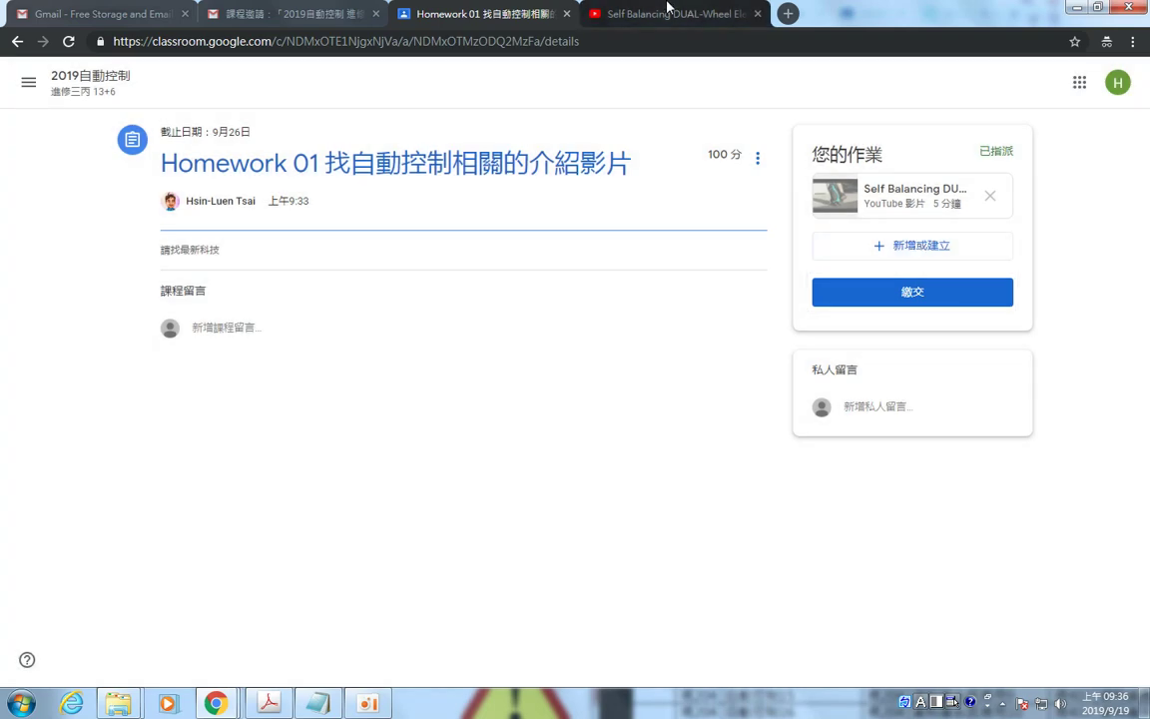
# Open the recommended Spot & Spot Mini Robot's video, select its address, then return to Homework 01.
pyautogui.click(604, 13)
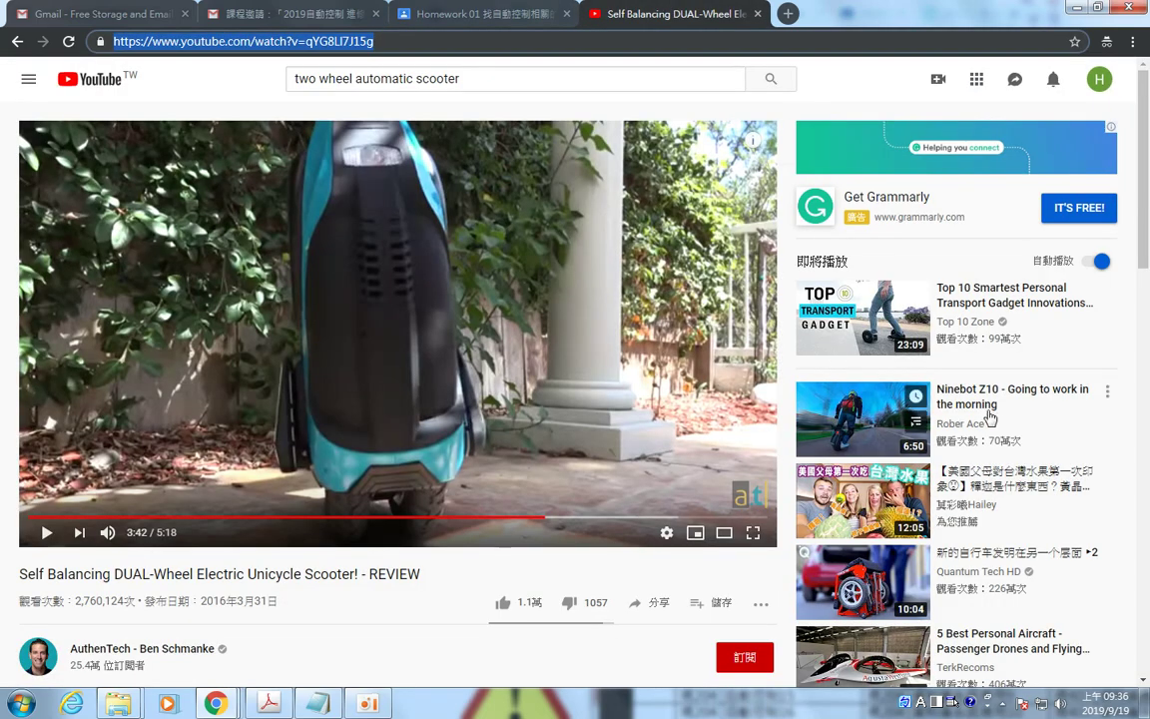
pyautogui.scroll(-1, 1018, 399)
pyautogui.scroll(-2, 1018, 399)
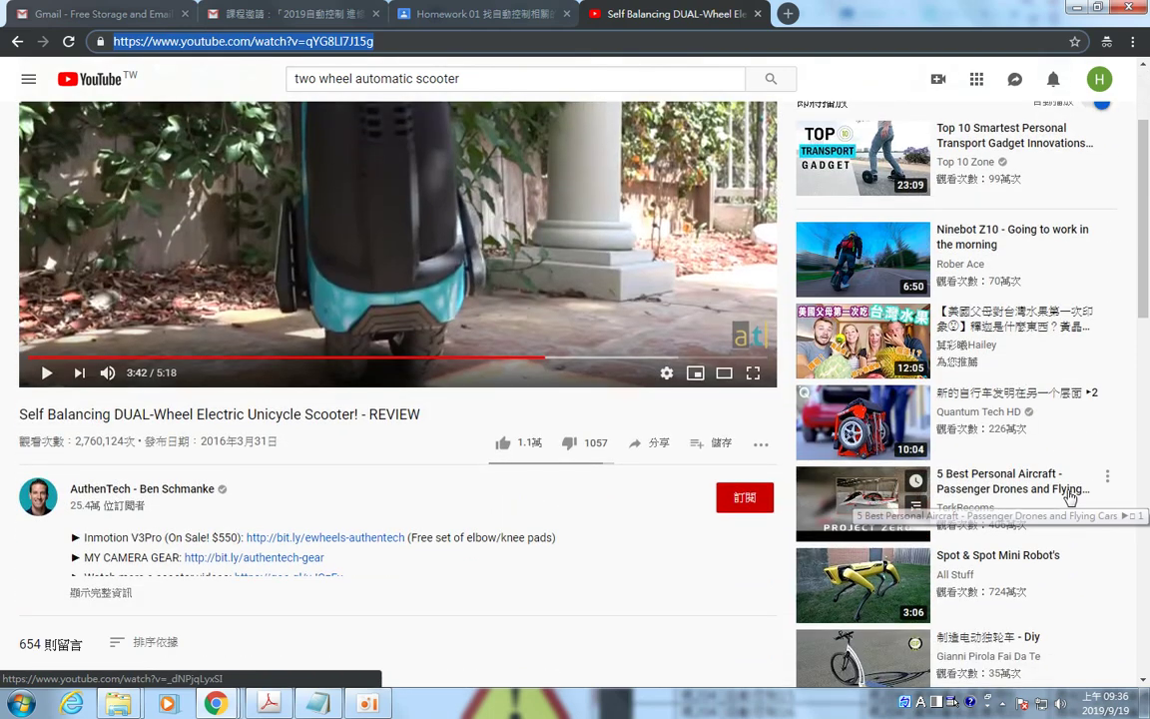
pyautogui.scroll(-1, 1072, 489)
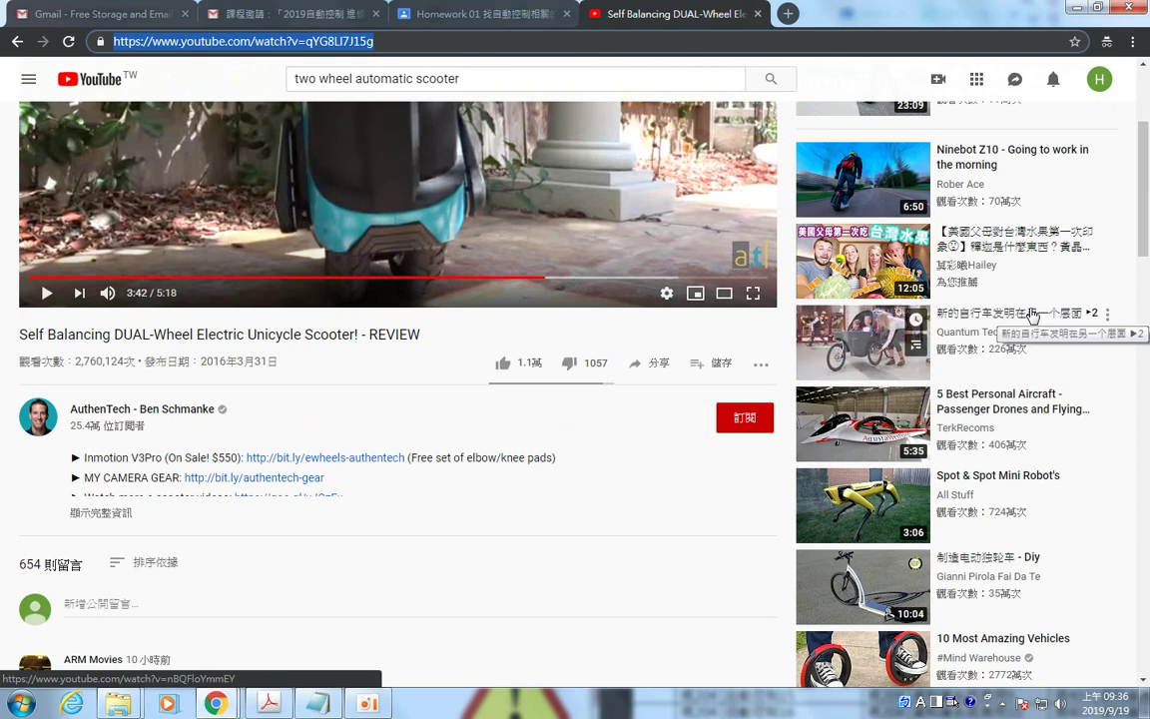
pyautogui.click(1041, 485)
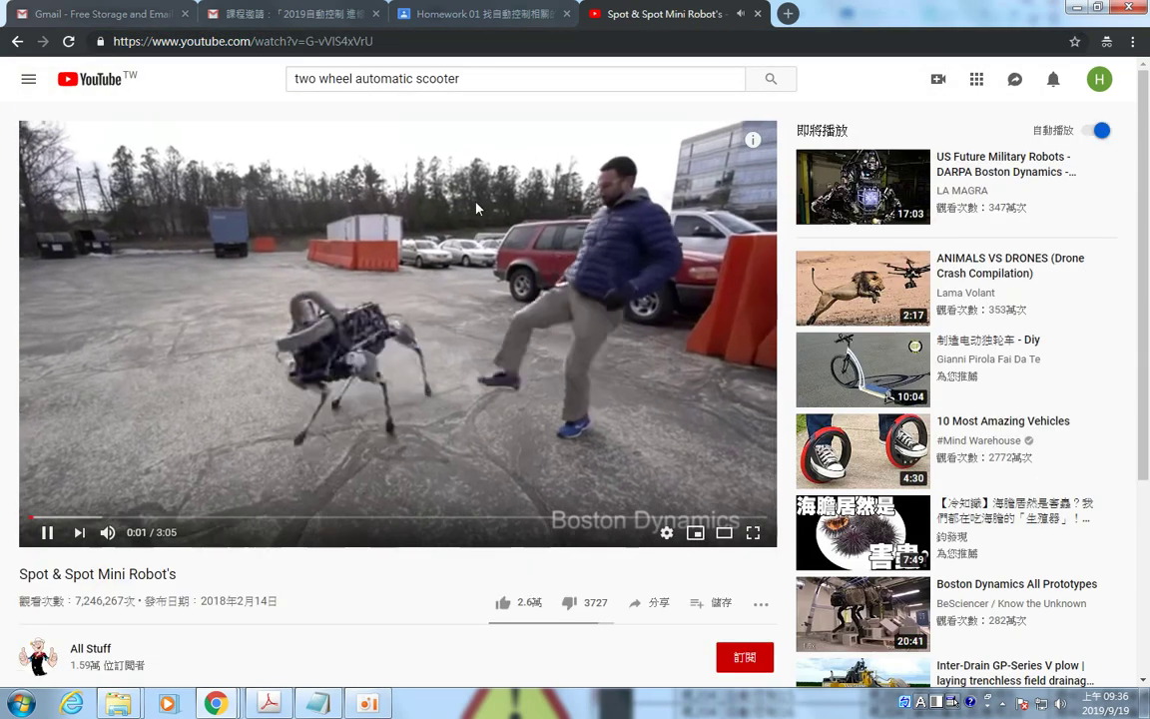
pyautogui.click(391, 41)
pyautogui.hotkey('ctrl', 'c')
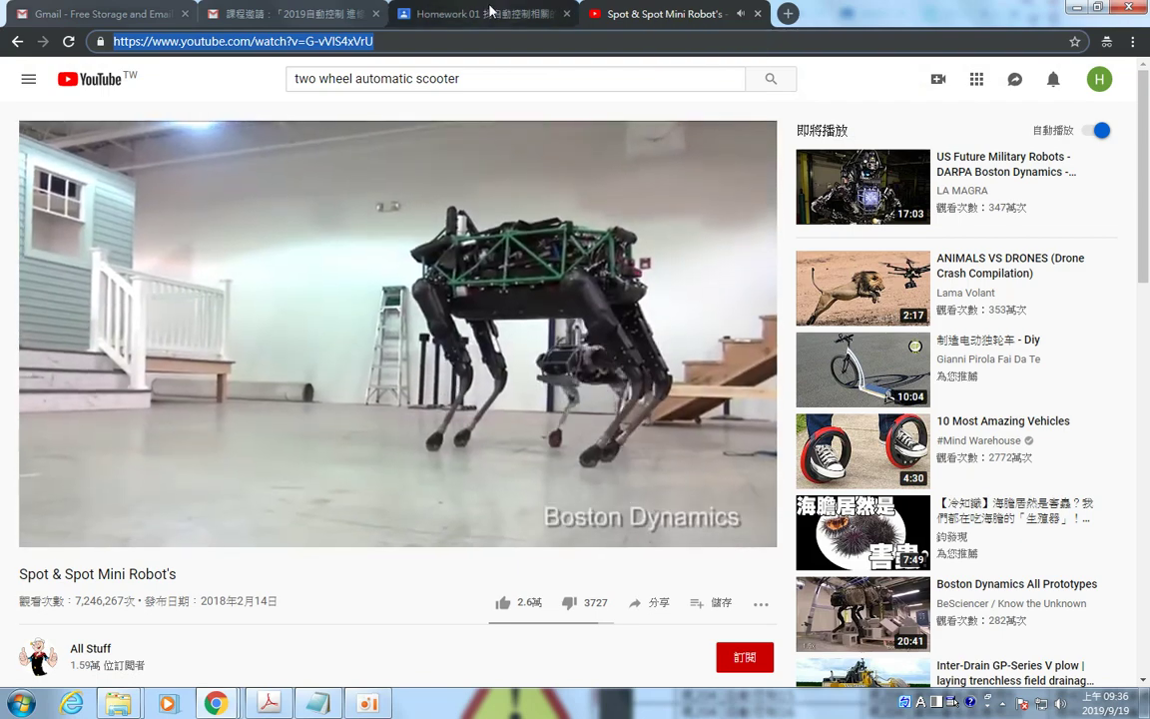
pyautogui.click(450, 14)
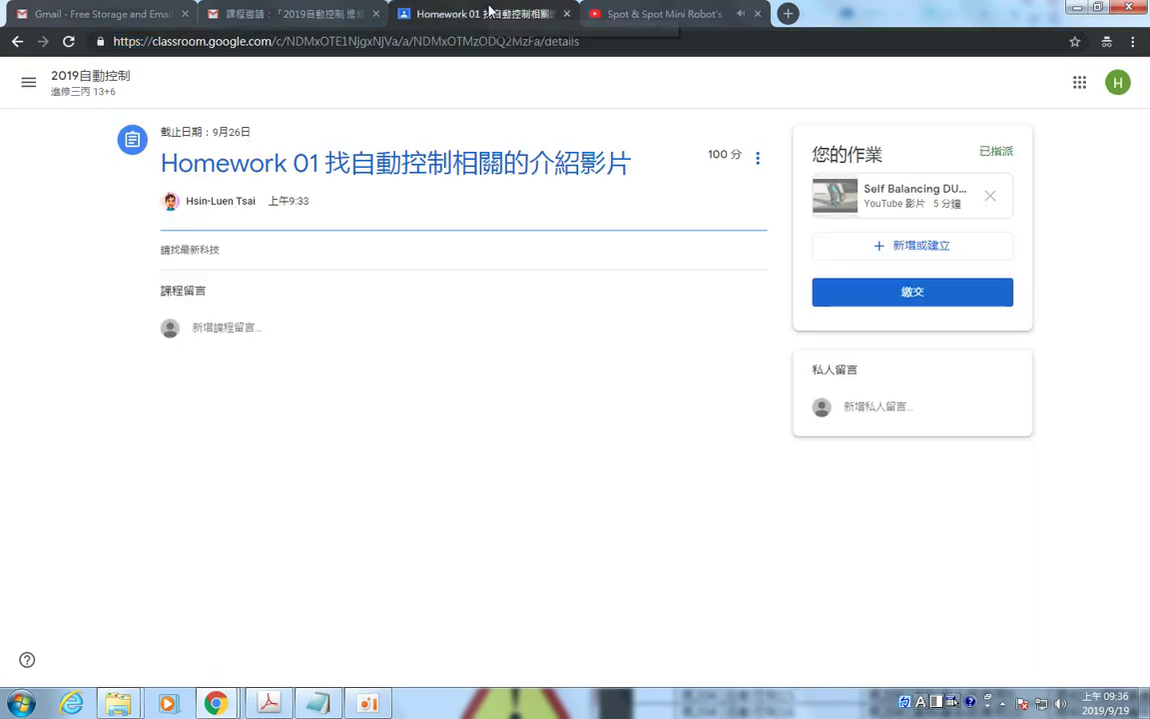
# Paste the Spot & Spot Mini Robot's video address (watch?v=G-vVIS4xVrU) as a second link attachment.
pyautogui.click(944, 248)
pyautogui.click(894, 314)
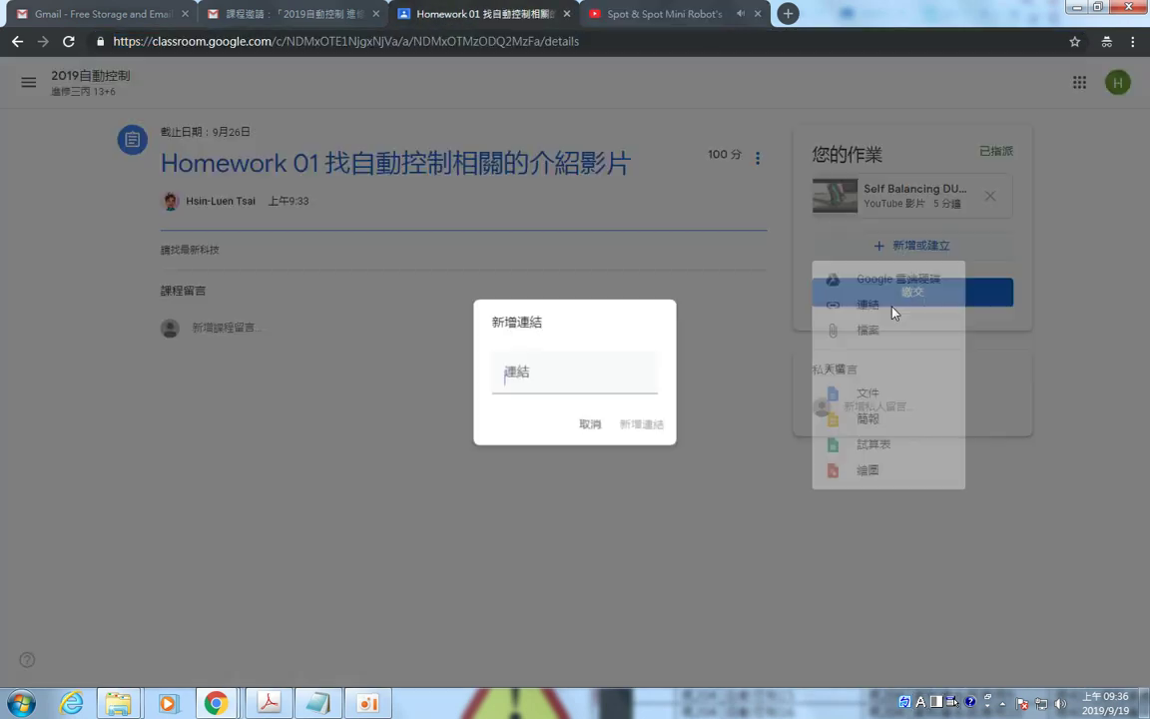
pyautogui.hotkey('ctrl', 'v')
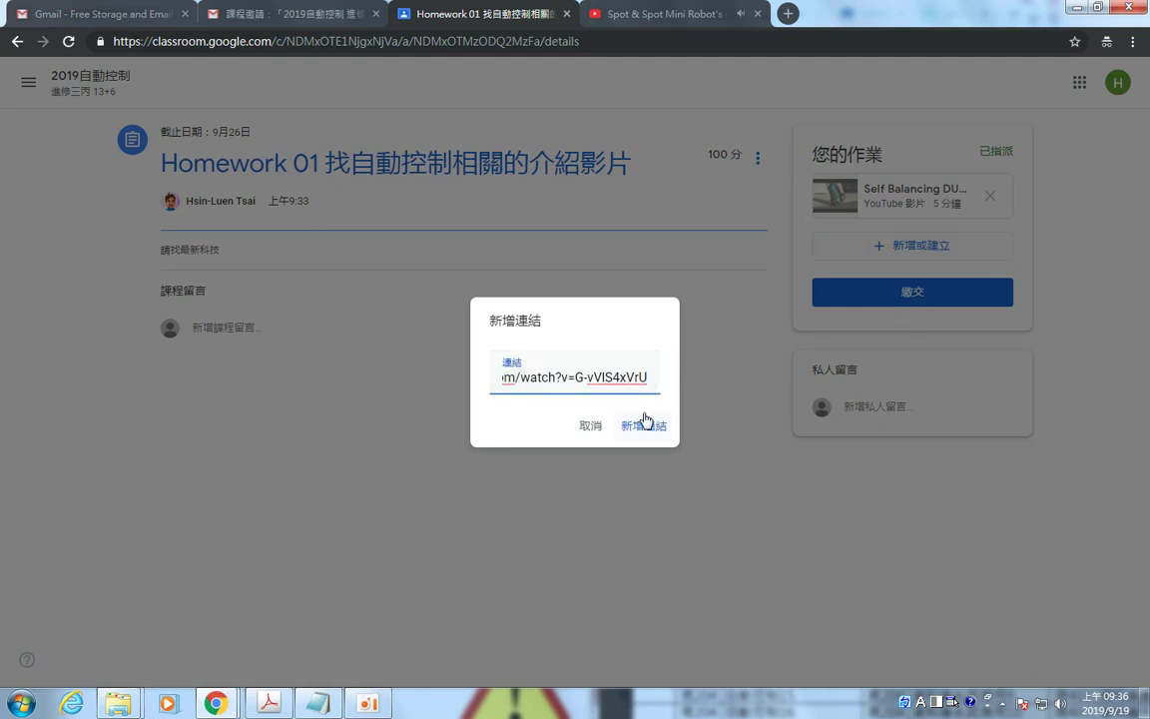
pyautogui.click(647, 426)
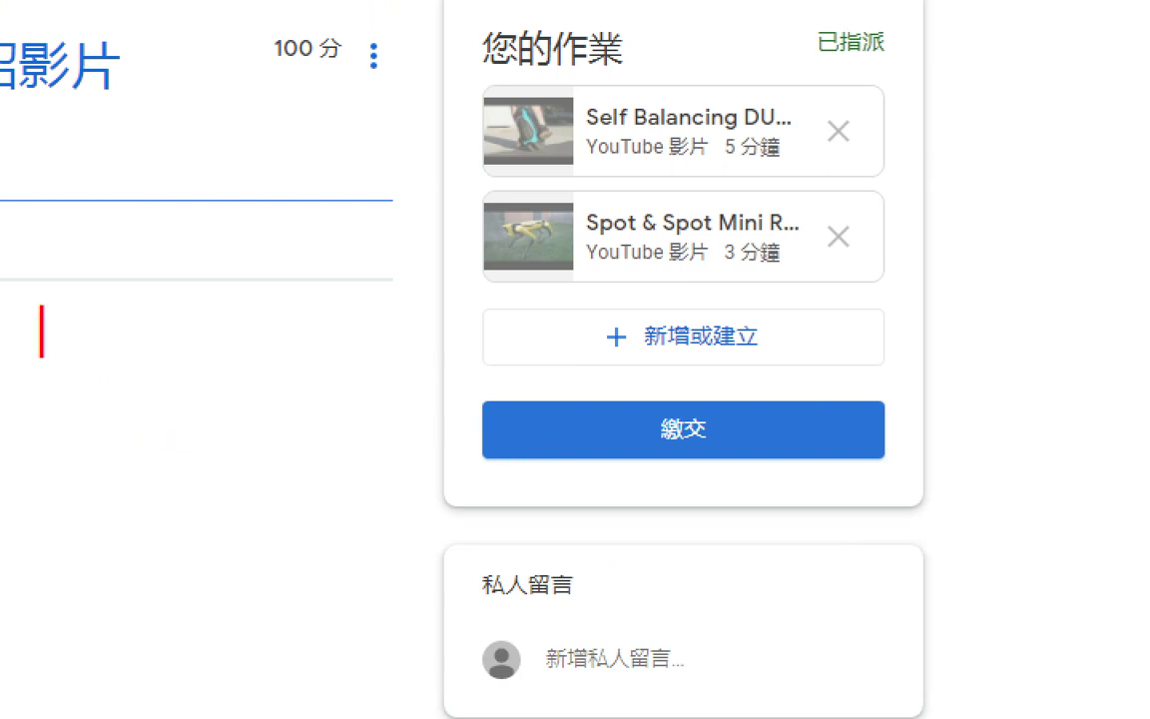
pyautogui.write('it')
pyautogui.press('Return')
pyautogui.press('BackSpace')
pyautogui.press('BackSpace')
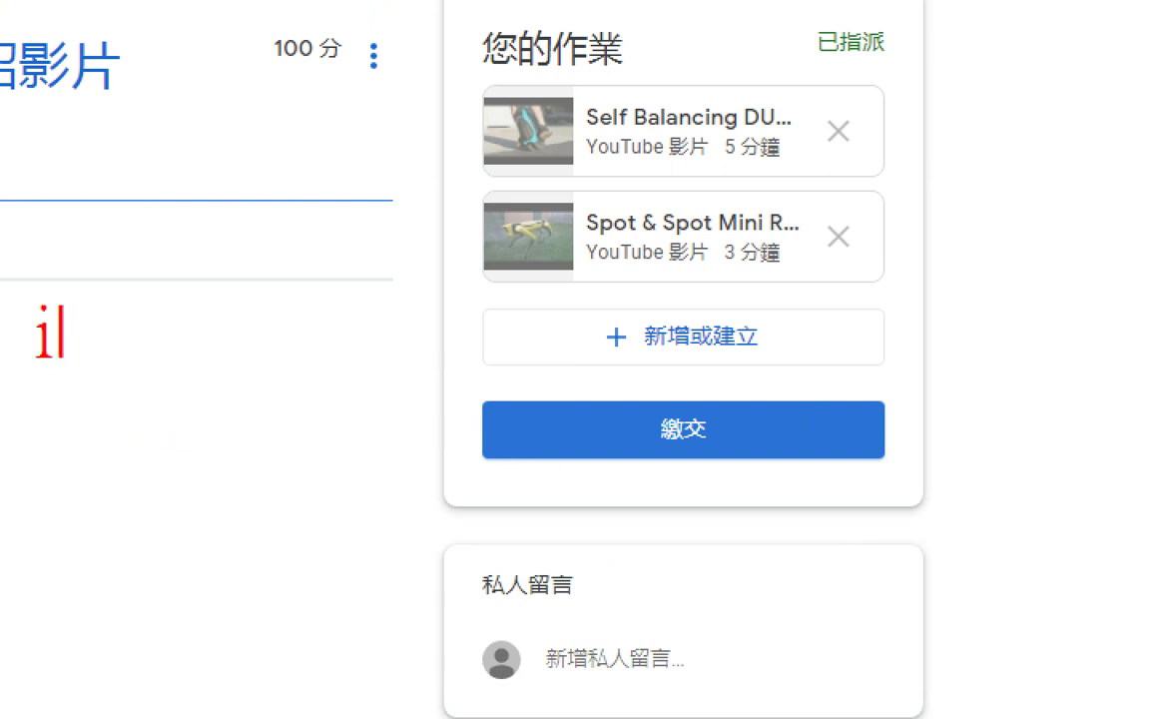
pyautogui.press('BackSpace')
pyautogui.write('if com')
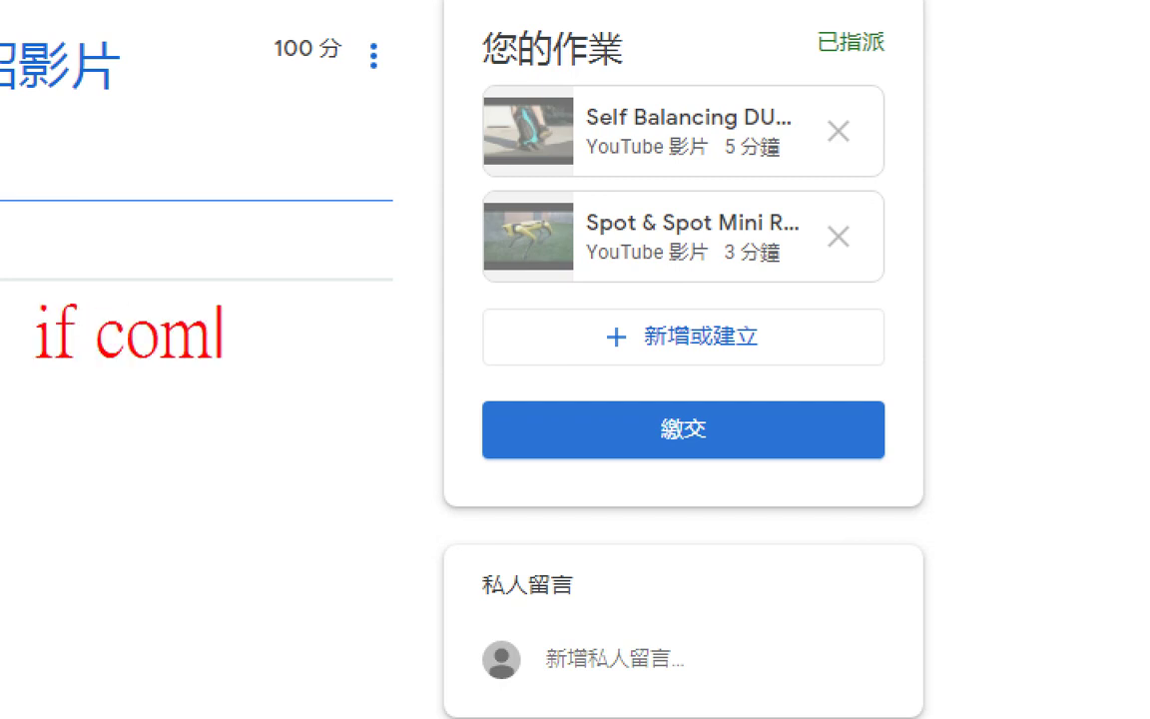
pyautogui.write('pleted')
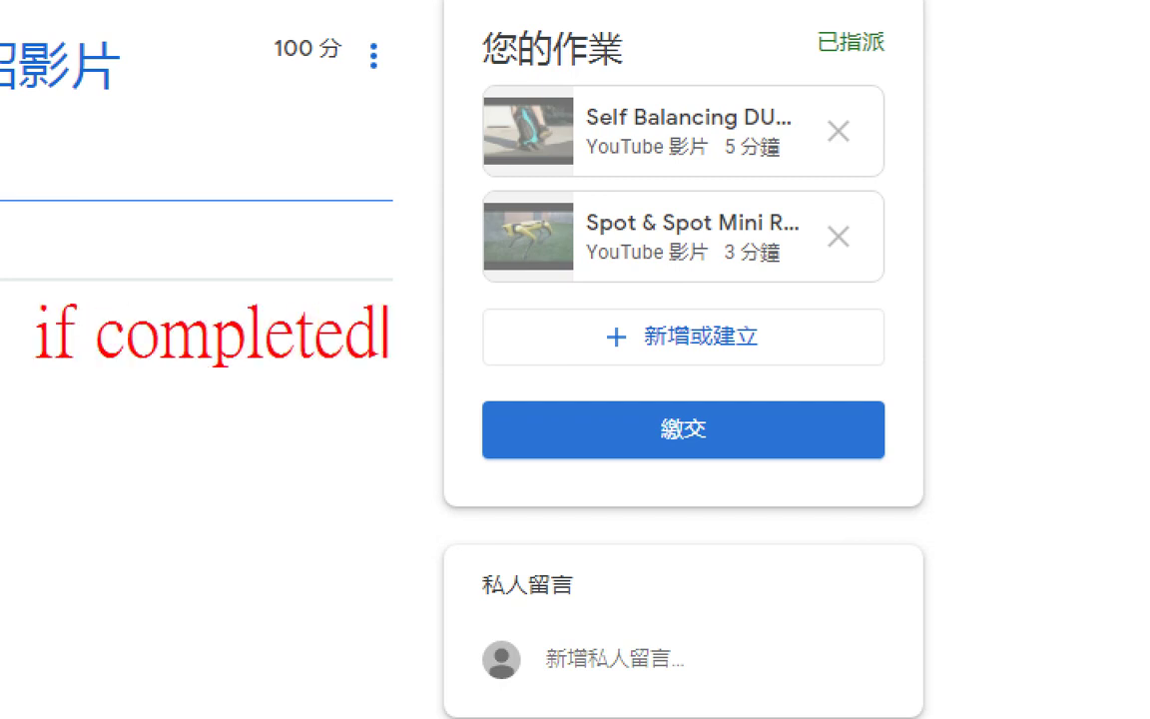
pyautogui.write('!')
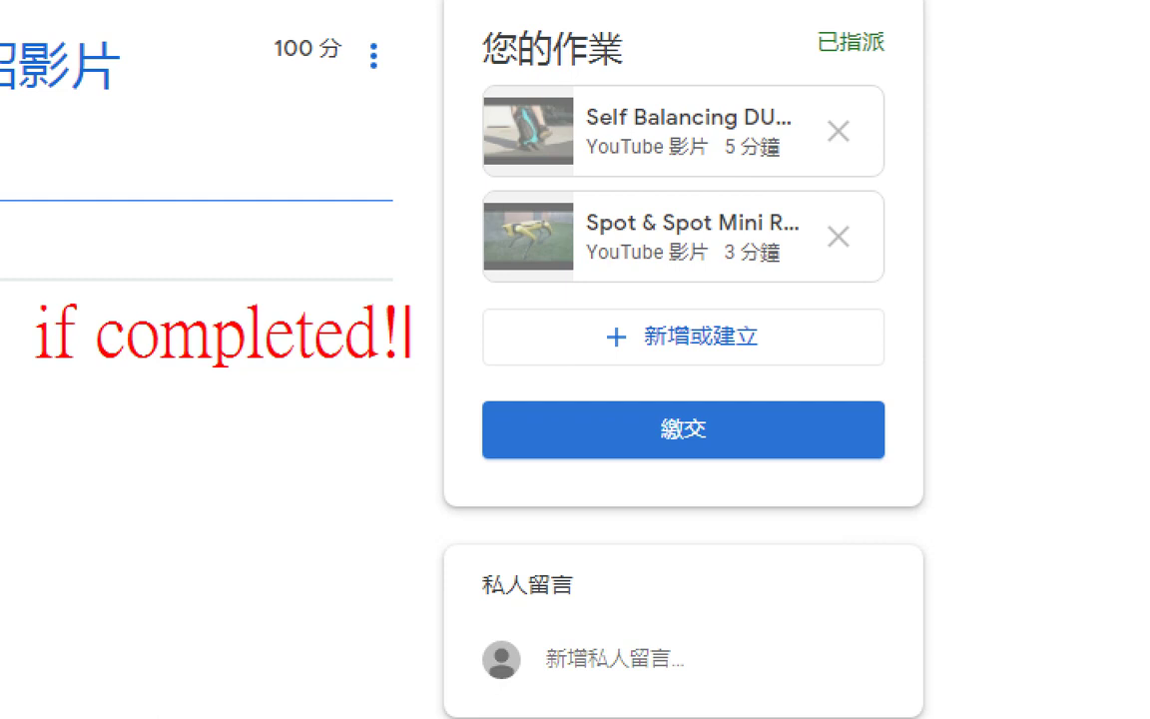
pyautogui.press('Return')
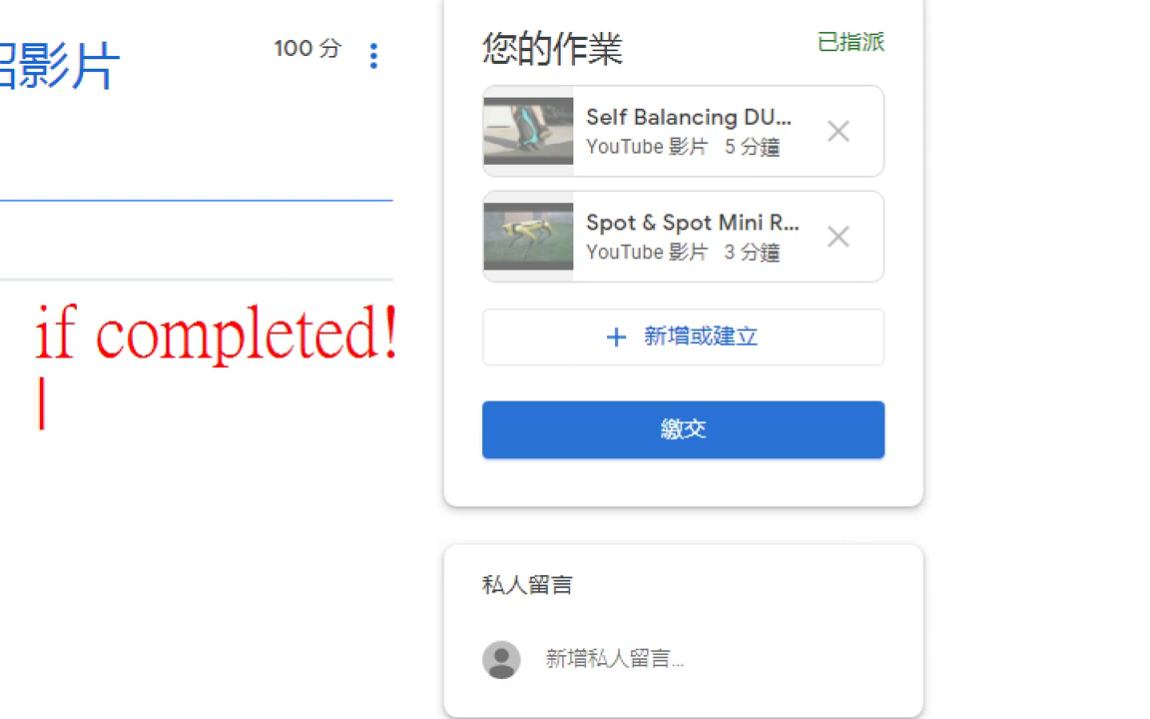
pyautogui.write('submit')
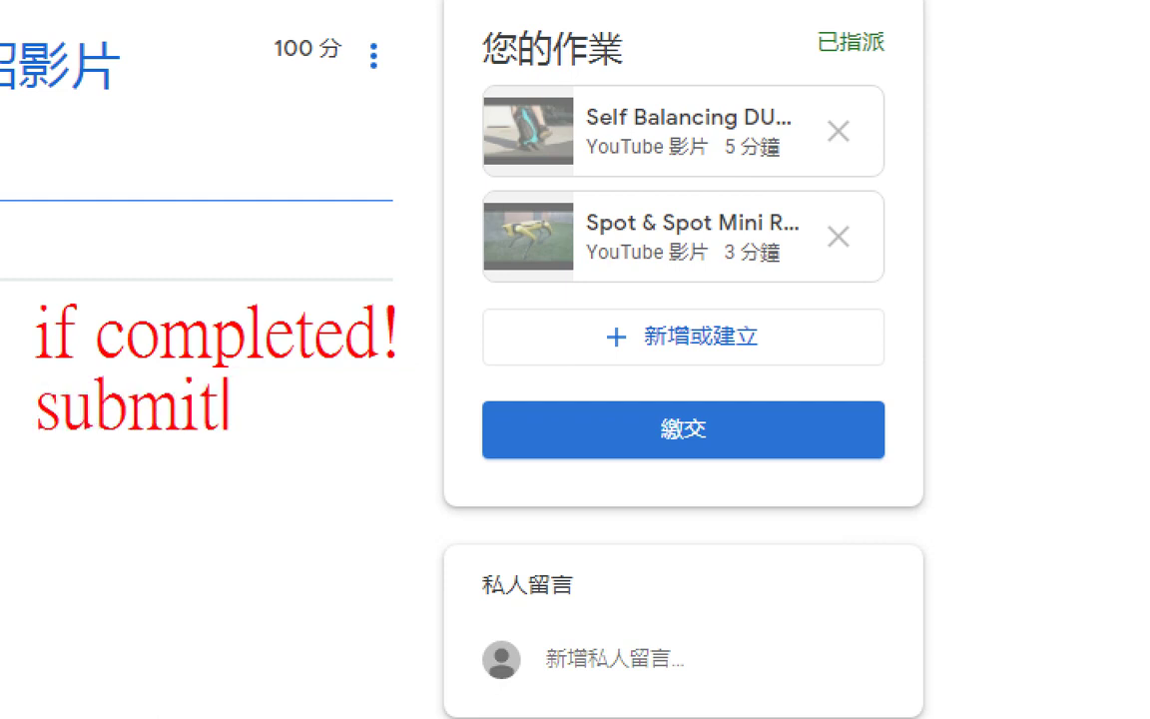
pyautogui.write(' it...')
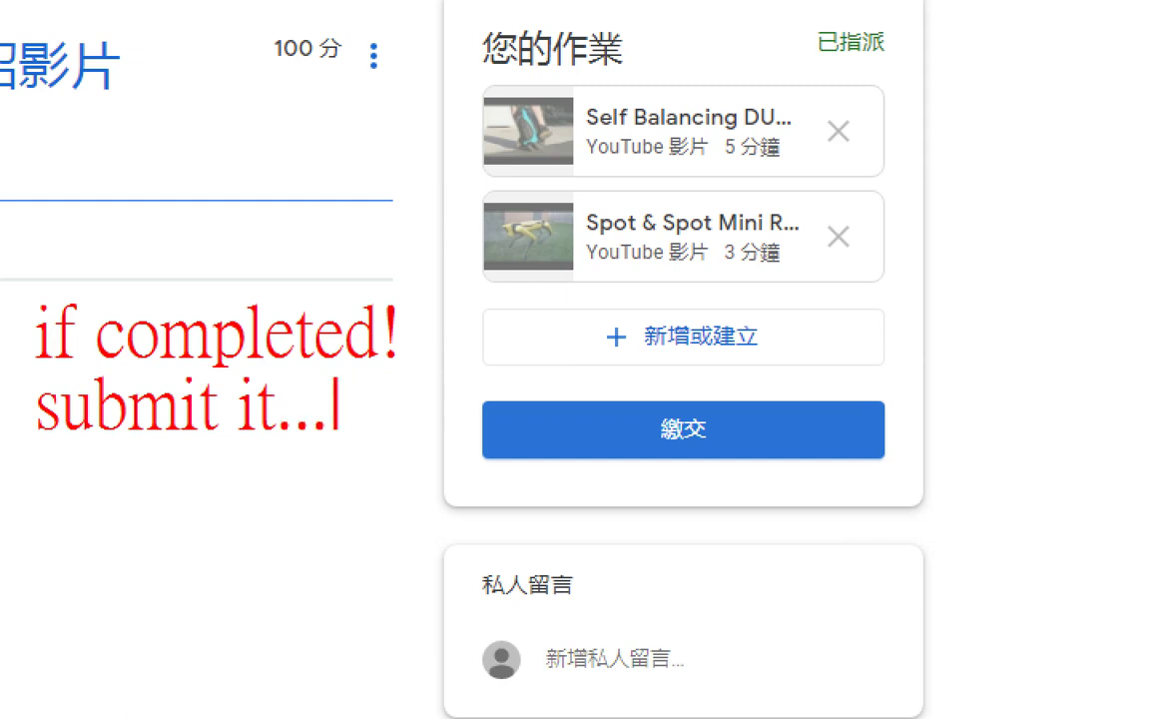
pyautogui.write('>')
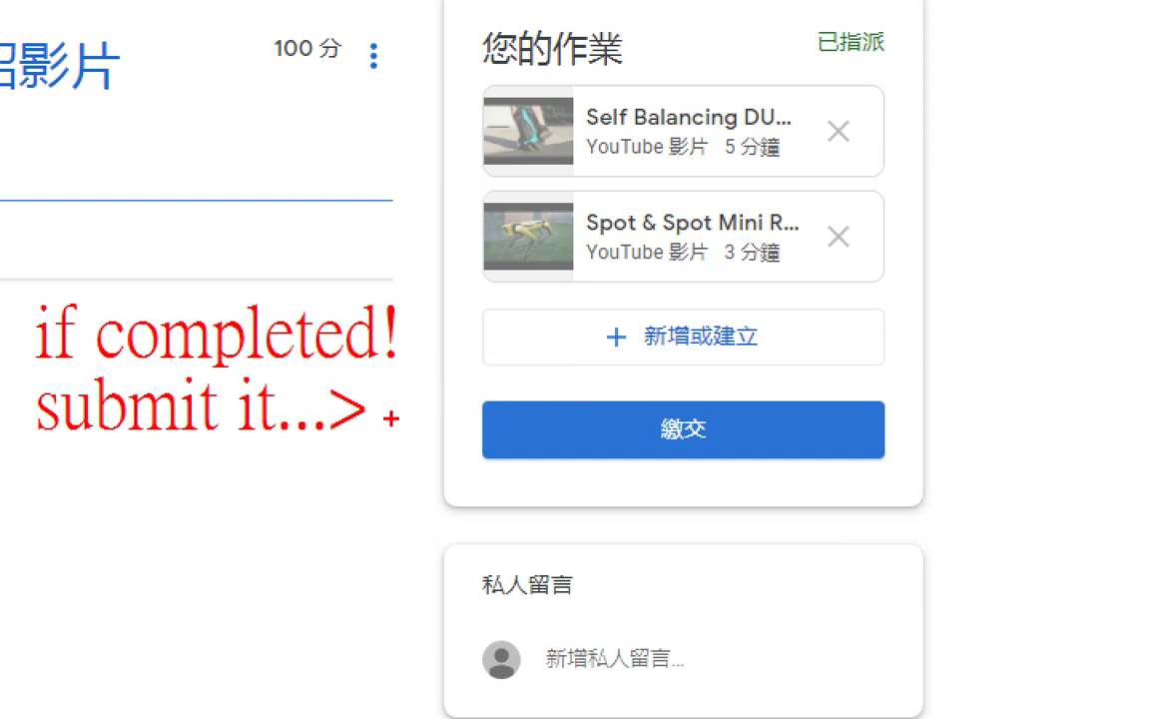
pyautogui.moveTo(386, 416); pyautogui.dragTo(494, 427)
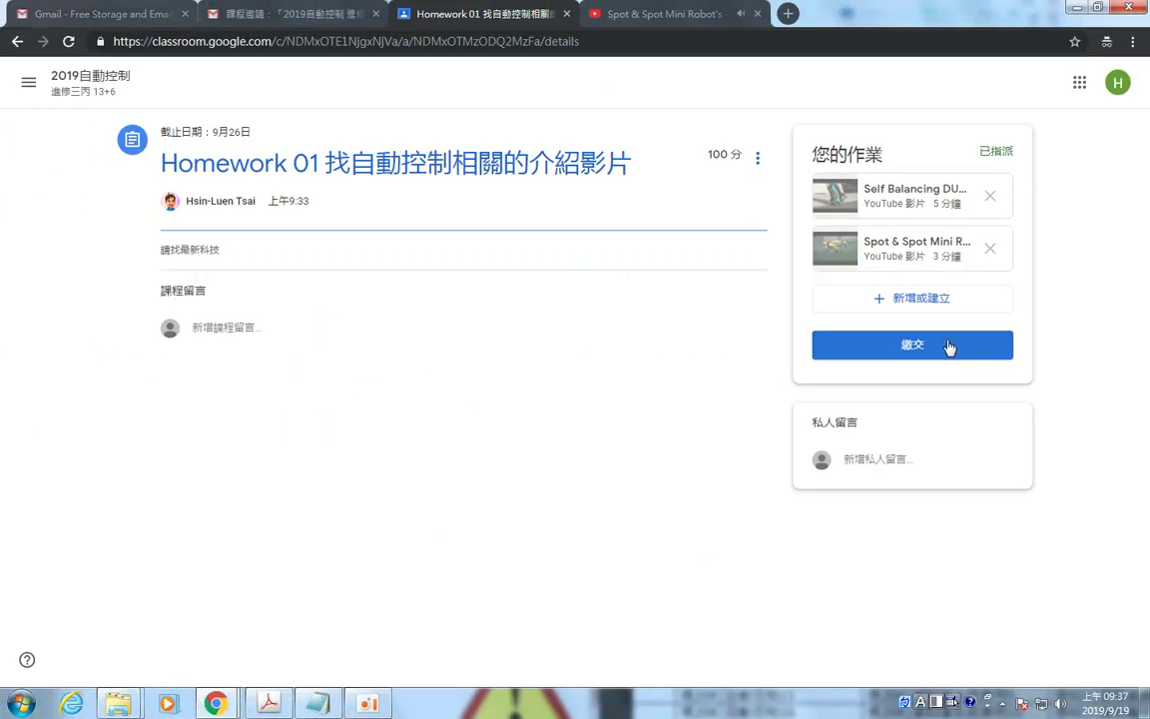
# Turn in Homework 01 with both videos, confirm, and go back to the 2019自動控制 stream.
pyautogui.click(950, 346)
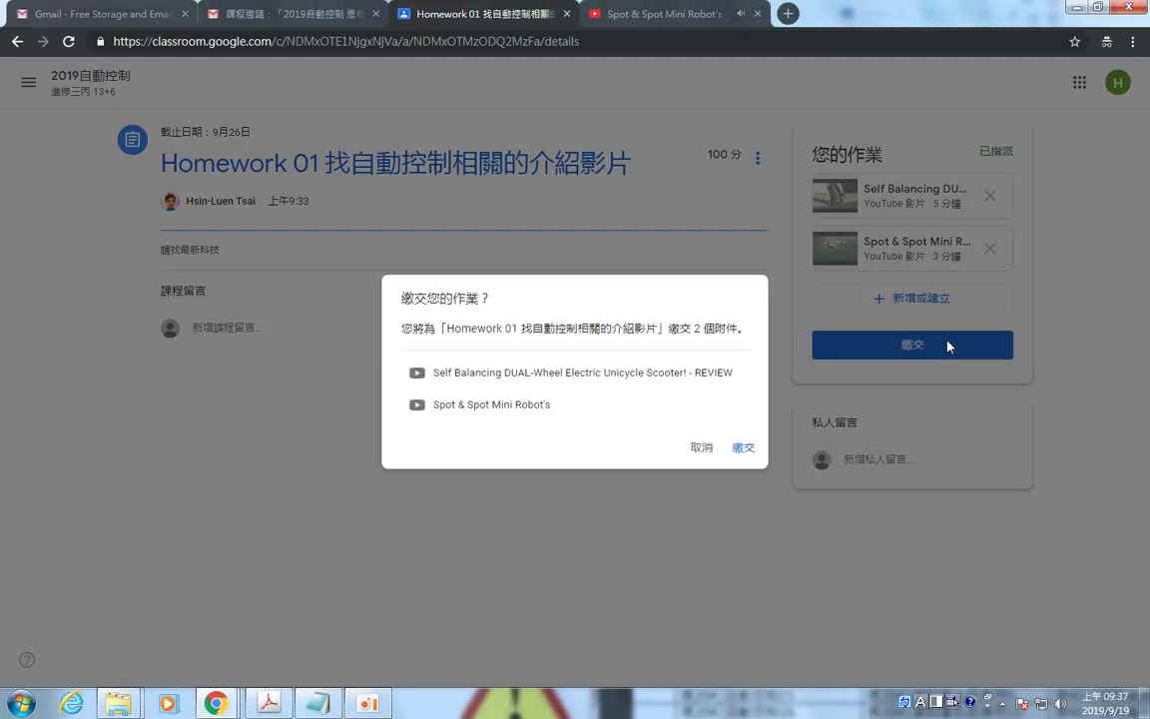
pyautogui.click(743, 450)
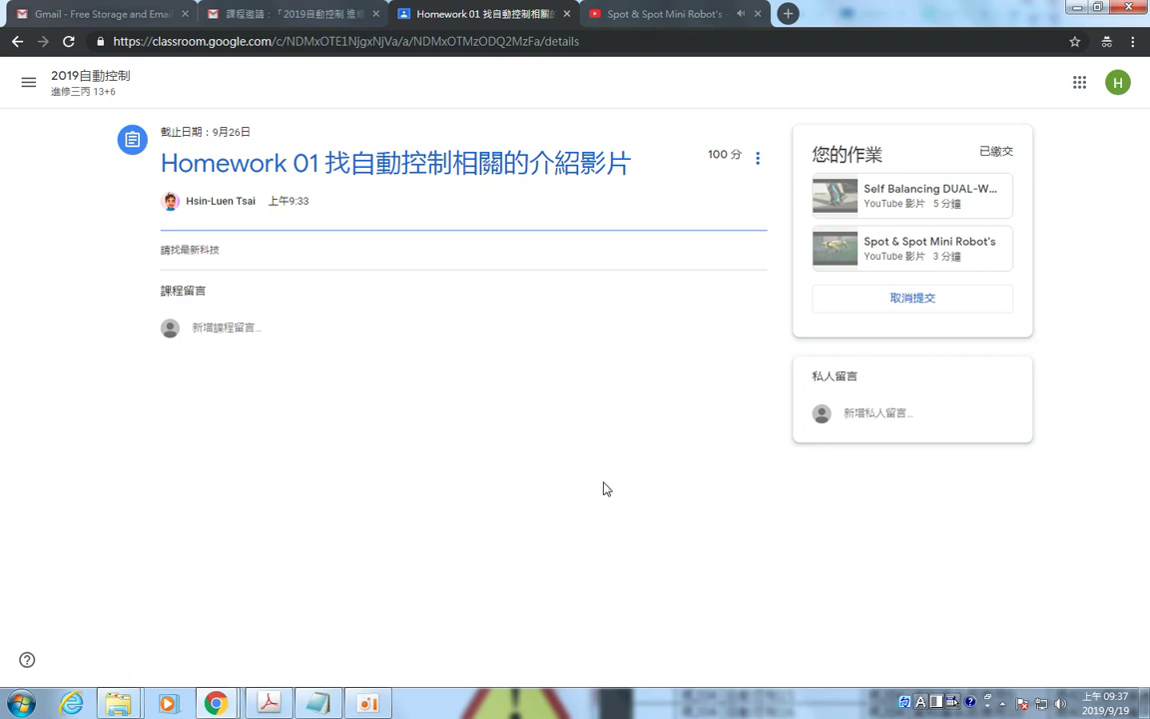
pyautogui.click(100, 72)
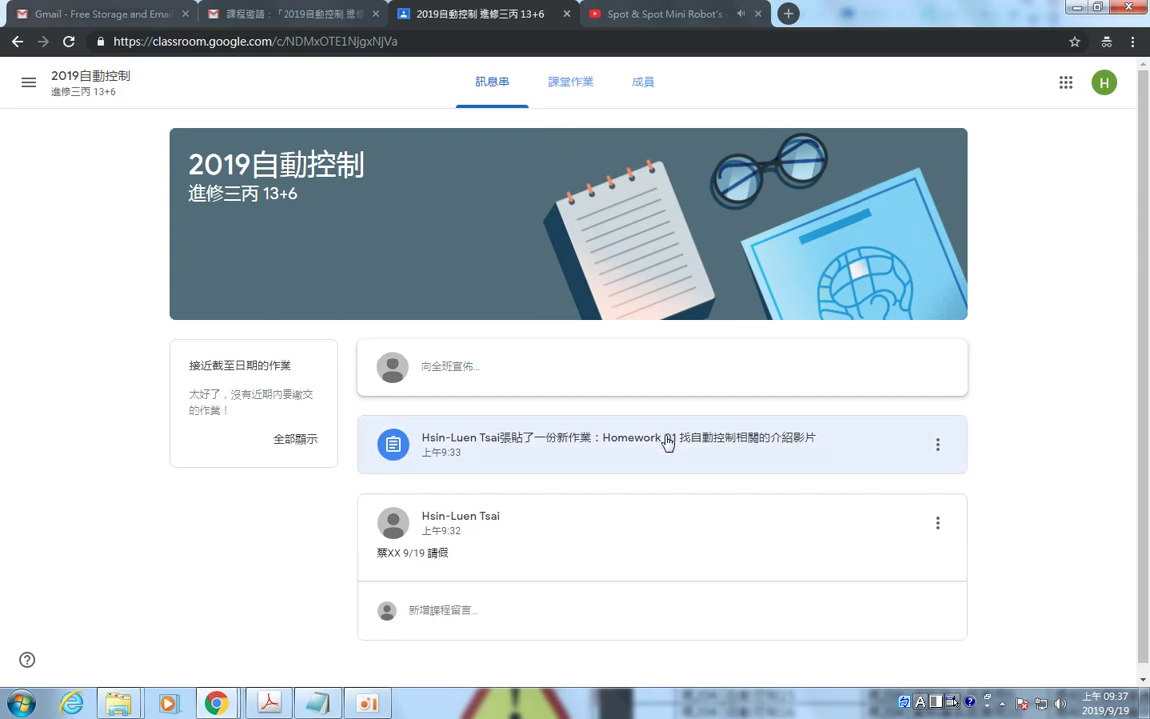
# Show the 課堂作業 list, toggle the Homework 01 card, and open the class's Google 日曆.
pyautogui.click(572, 101)
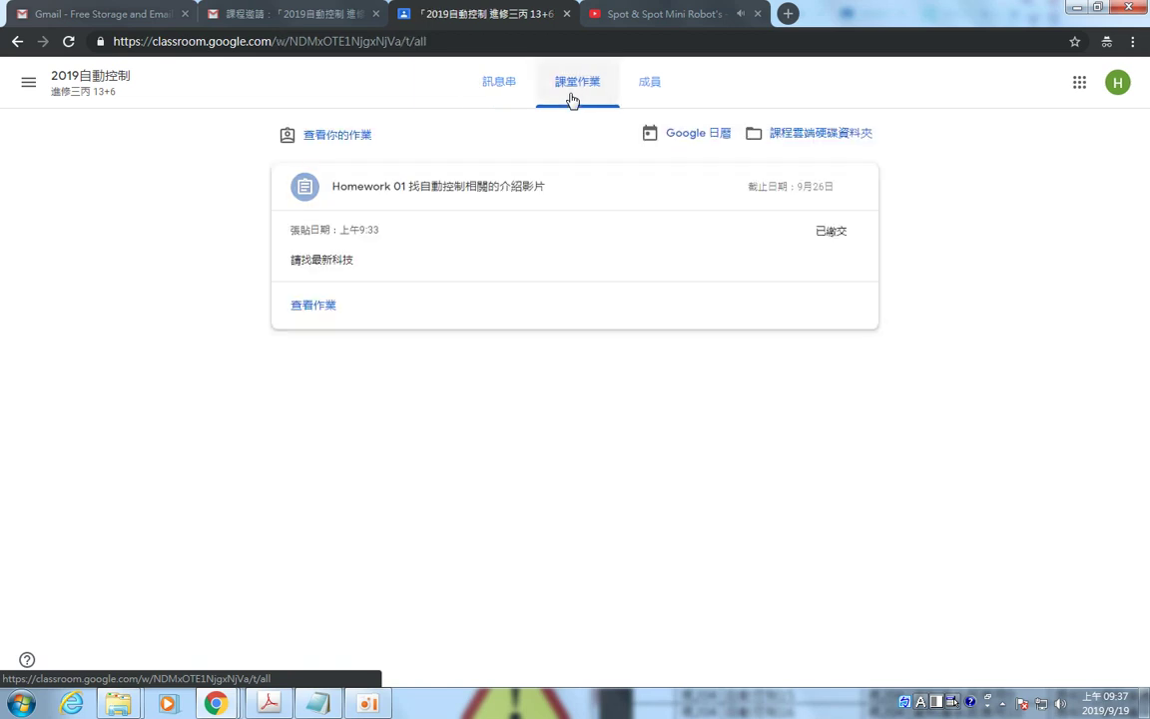
pyautogui.click(528, 189)
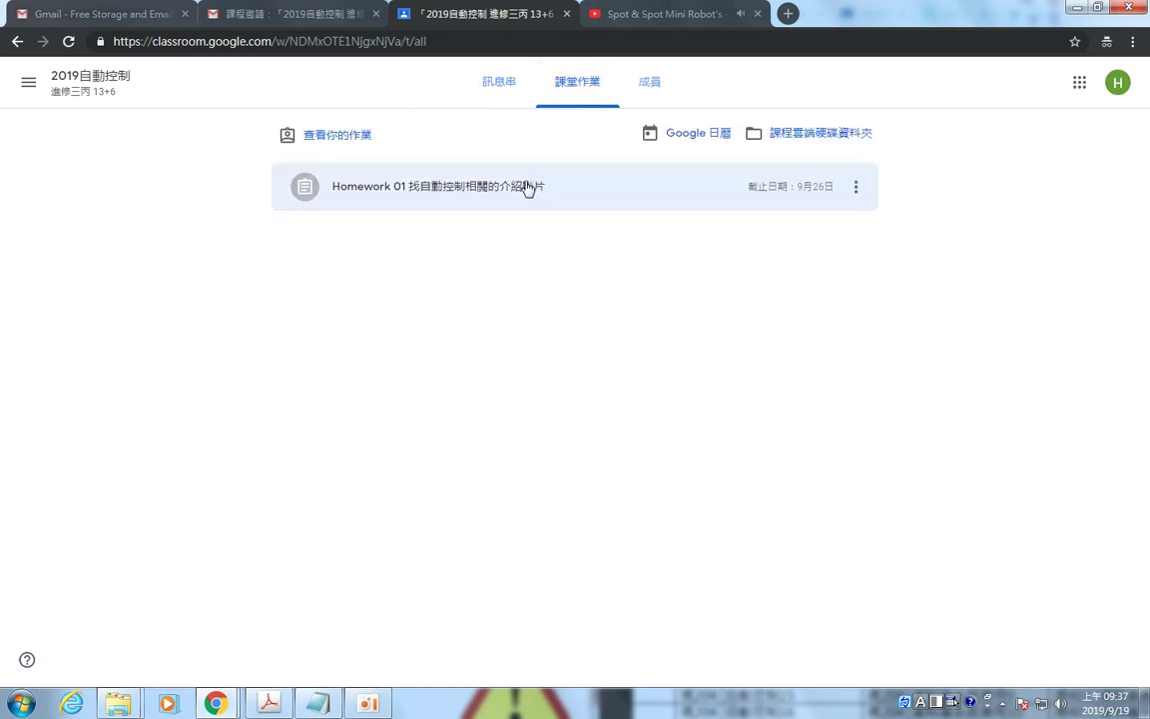
pyautogui.click(528, 189)
pyautogui.click(686, 140)
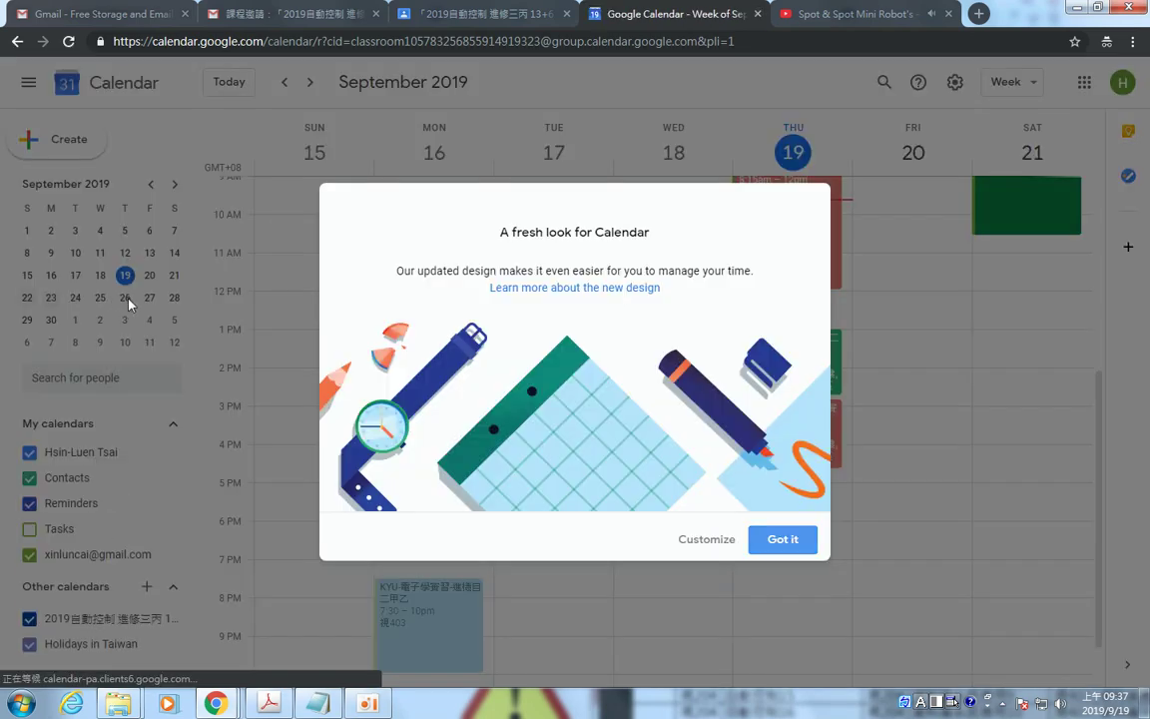
# Check the Homework 01 due-date event on Thursday, September 26, then close the Calendar tab.
pyautogui.click(194, 283)
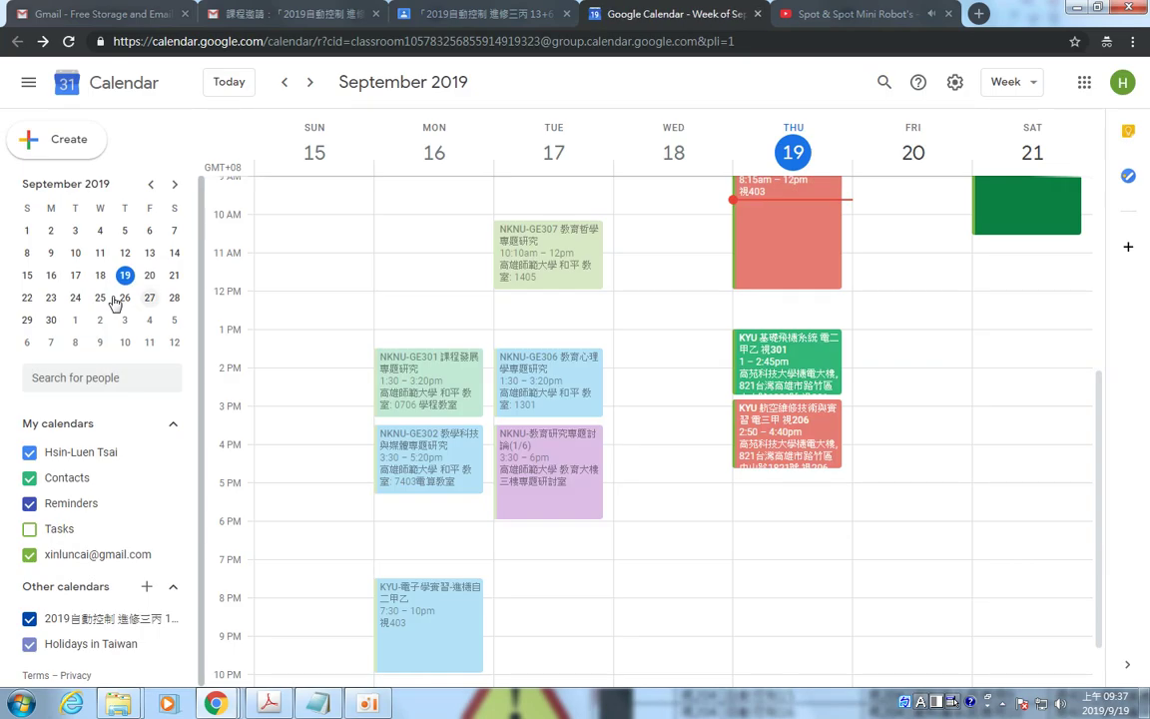
pyautogui.click(96, 299)
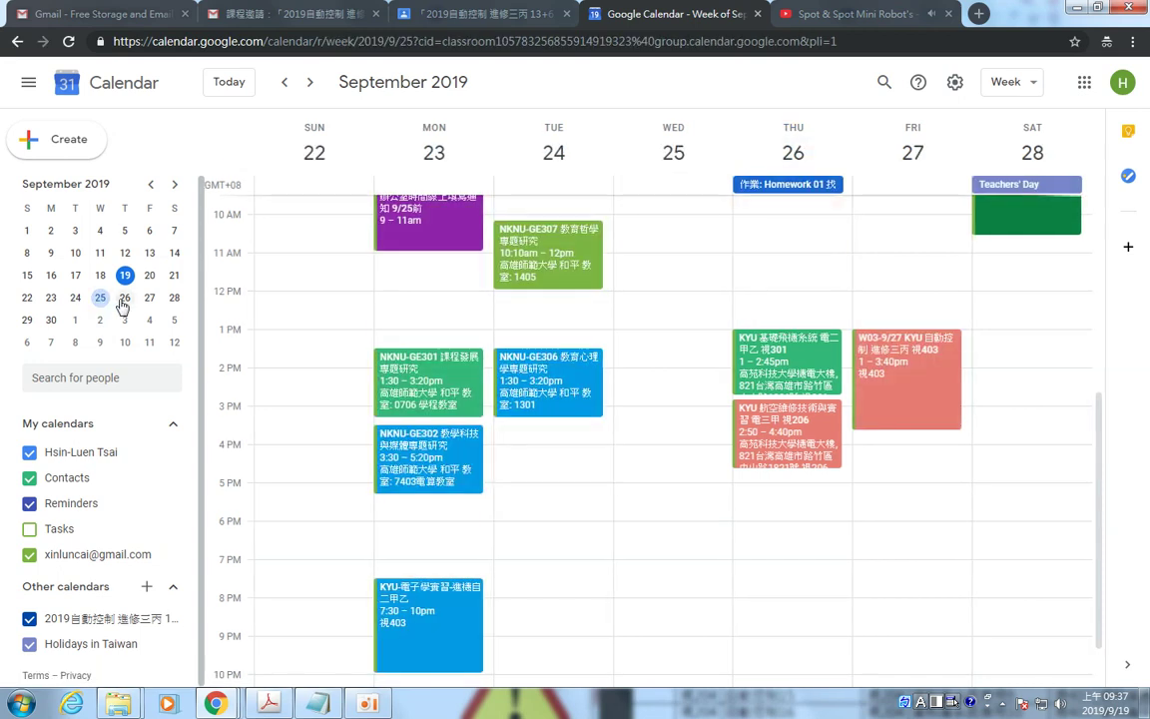
pyautogui.click(804, 188)
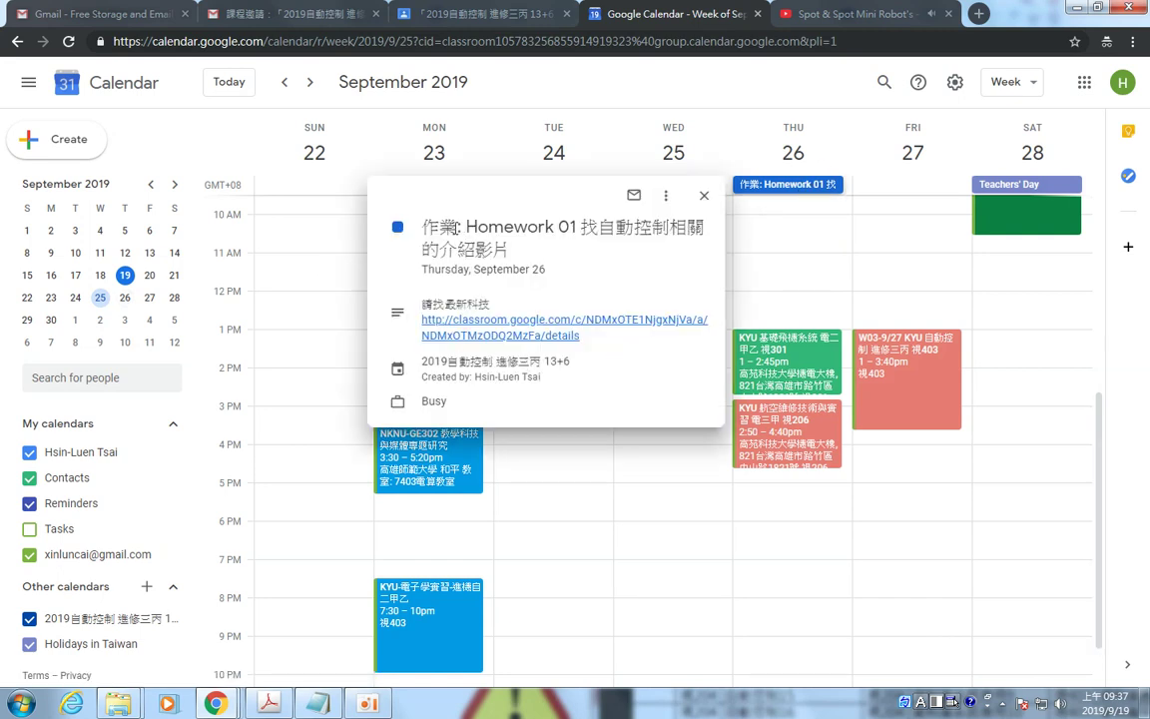
pyautogui.click(702, 196)
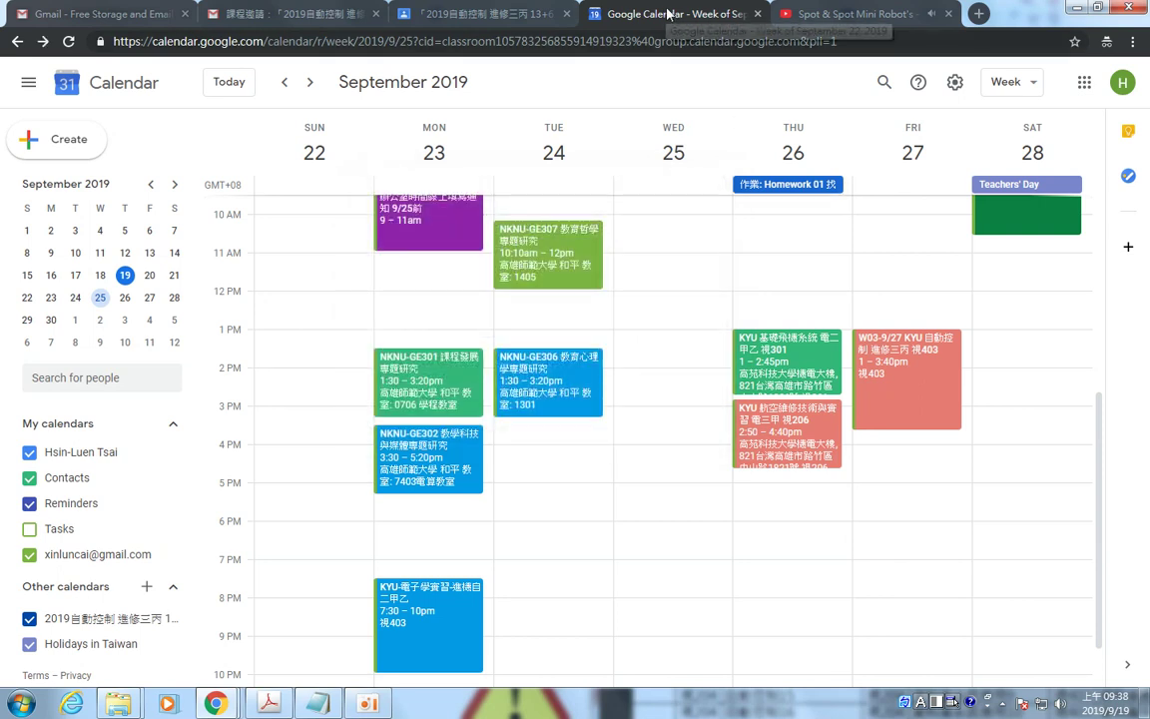
pyautogui.click(759, 15)
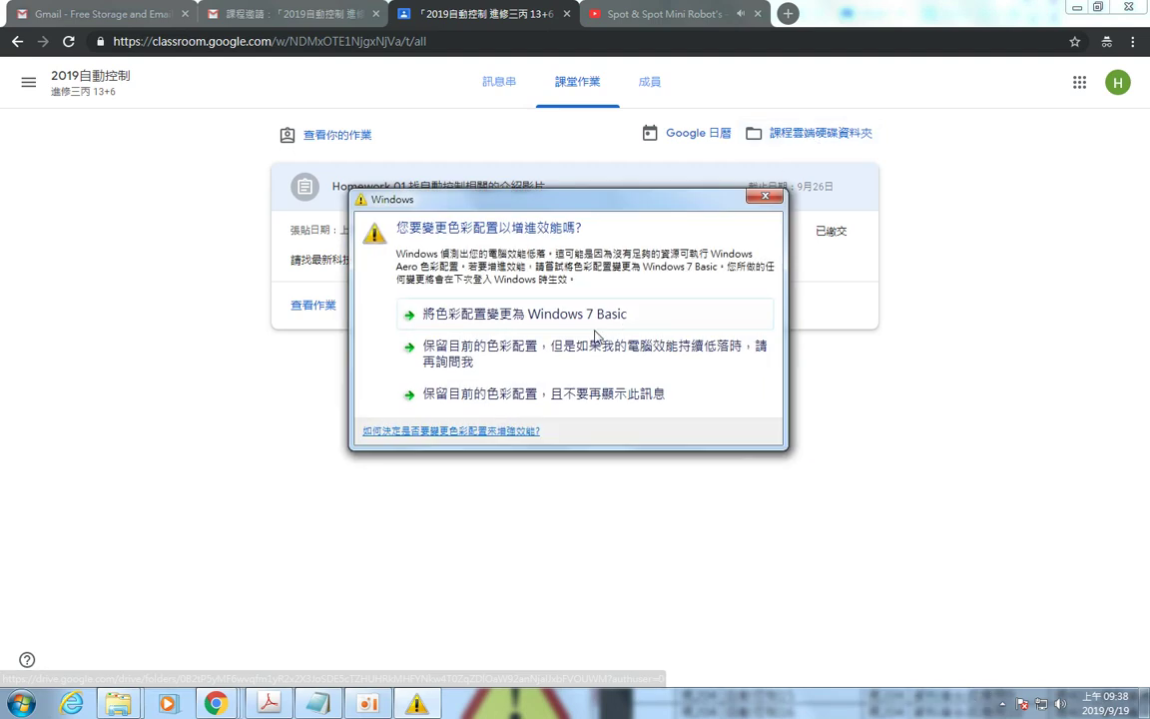
pyautogui.click(543, 395)
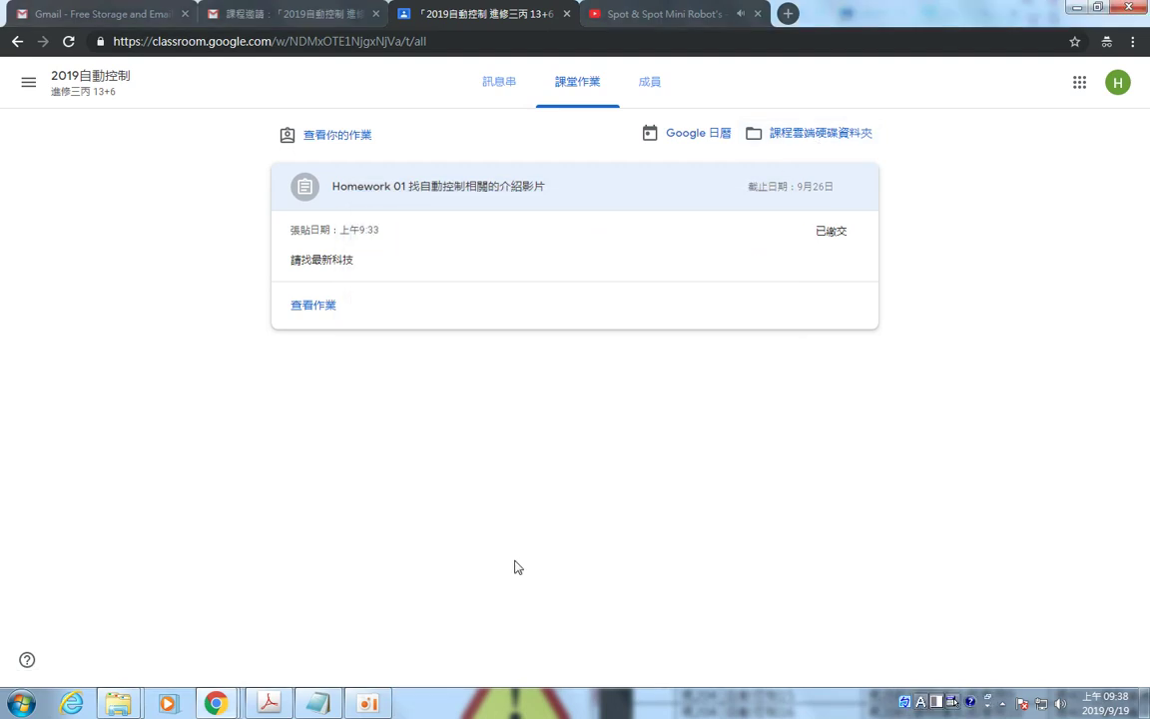
pyautogui.moveTo(364, 711)
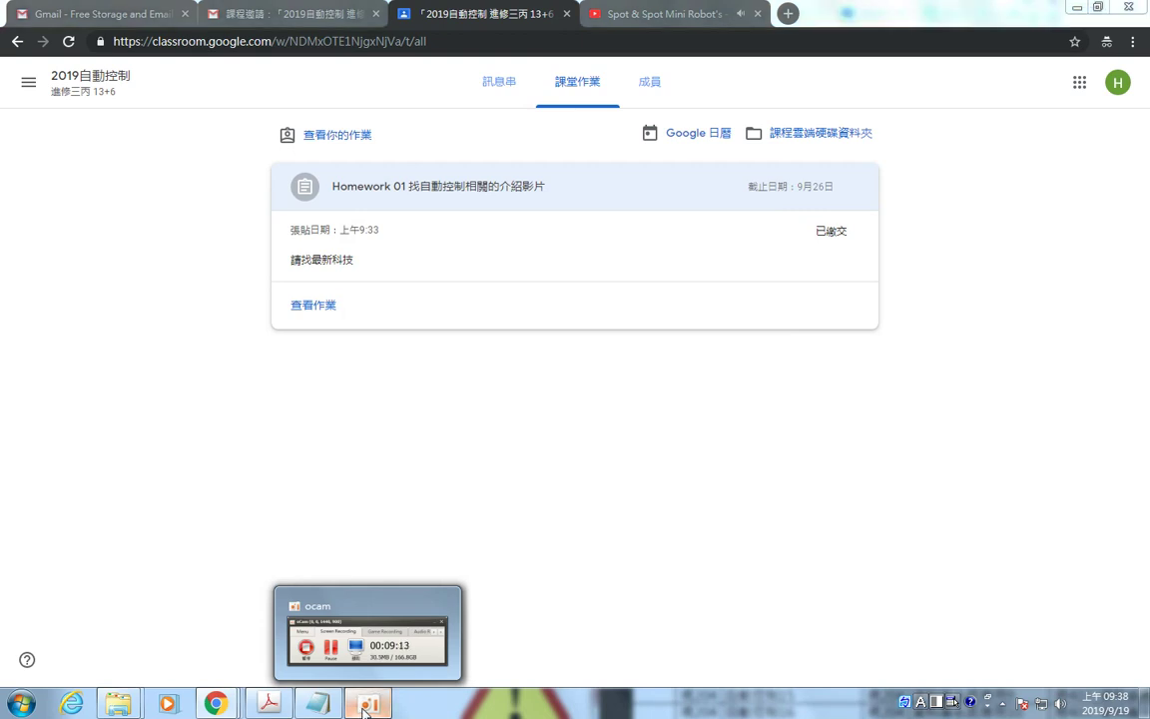
pyautogui.click(365, 707)
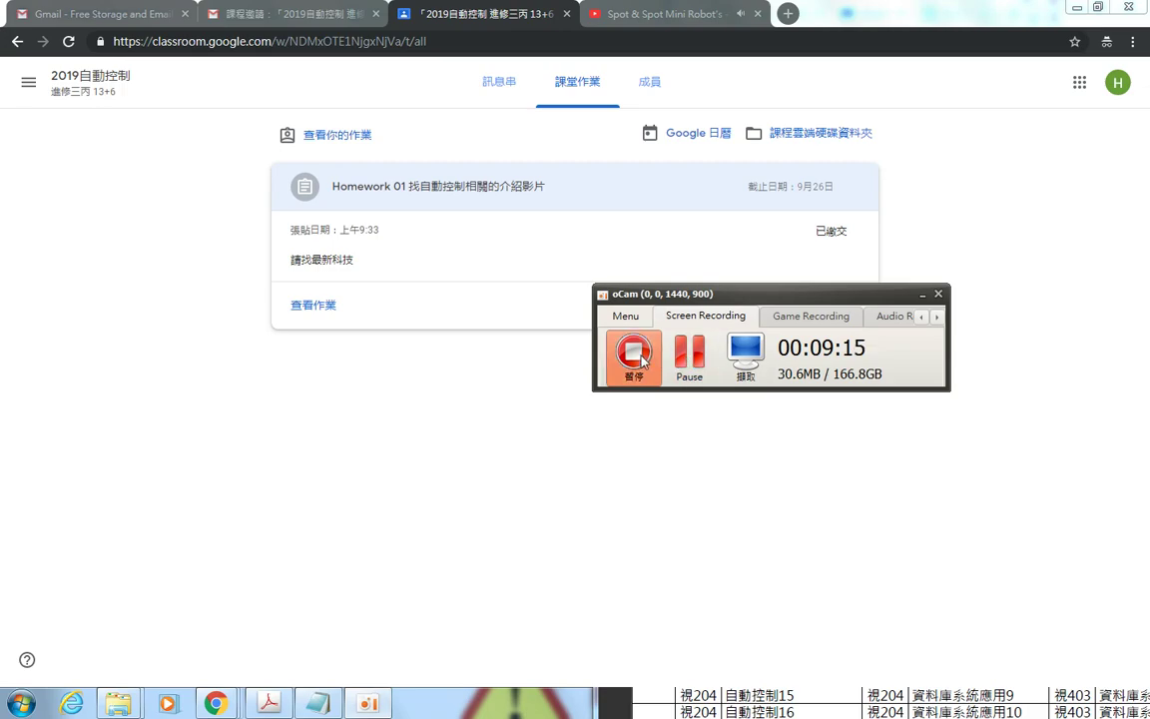